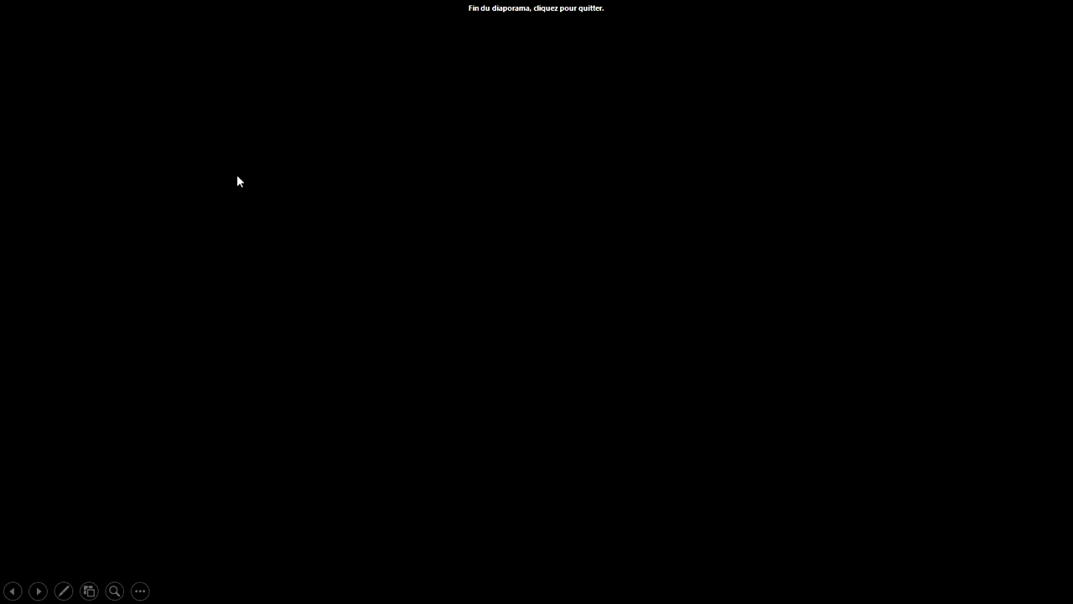
Leave the finished slideshow and switch to an empty GeoGebra Classique construction without the perspective list.
left_click(237, 176)
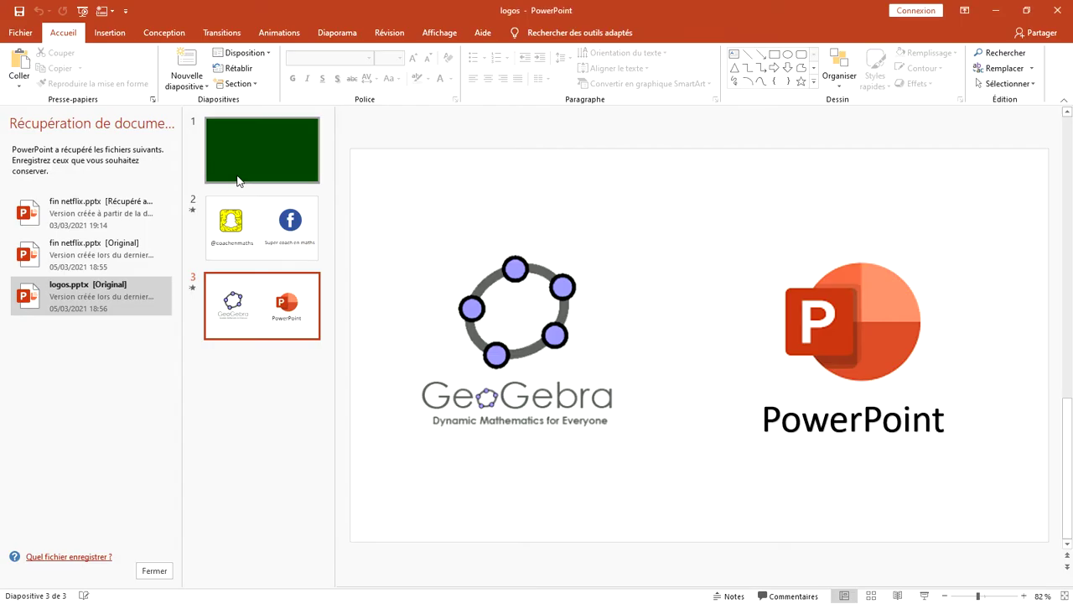
left_click(995, 11)
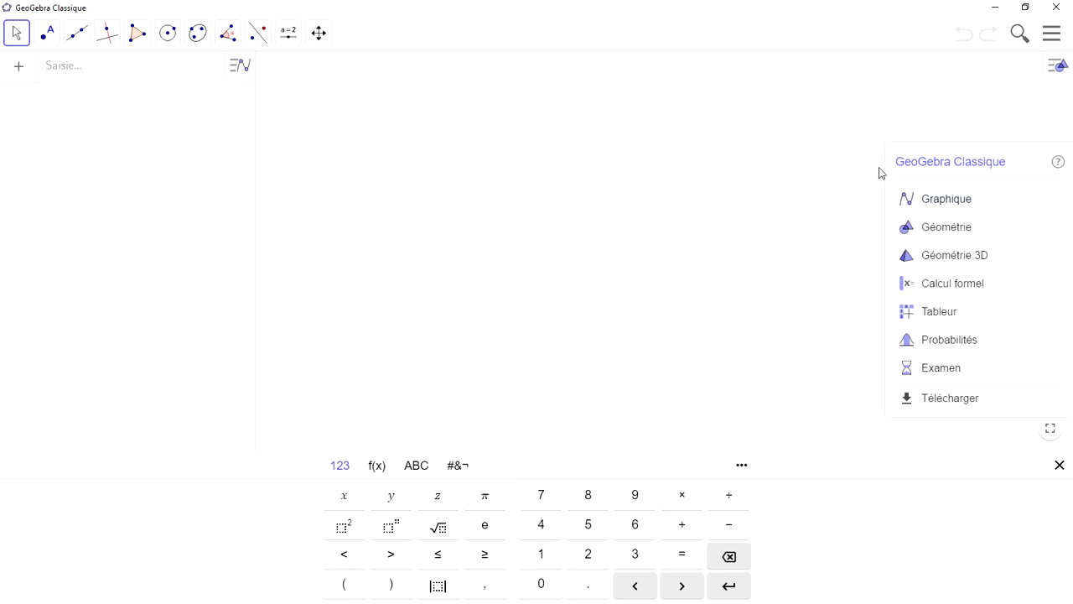
left_click(844, 29)
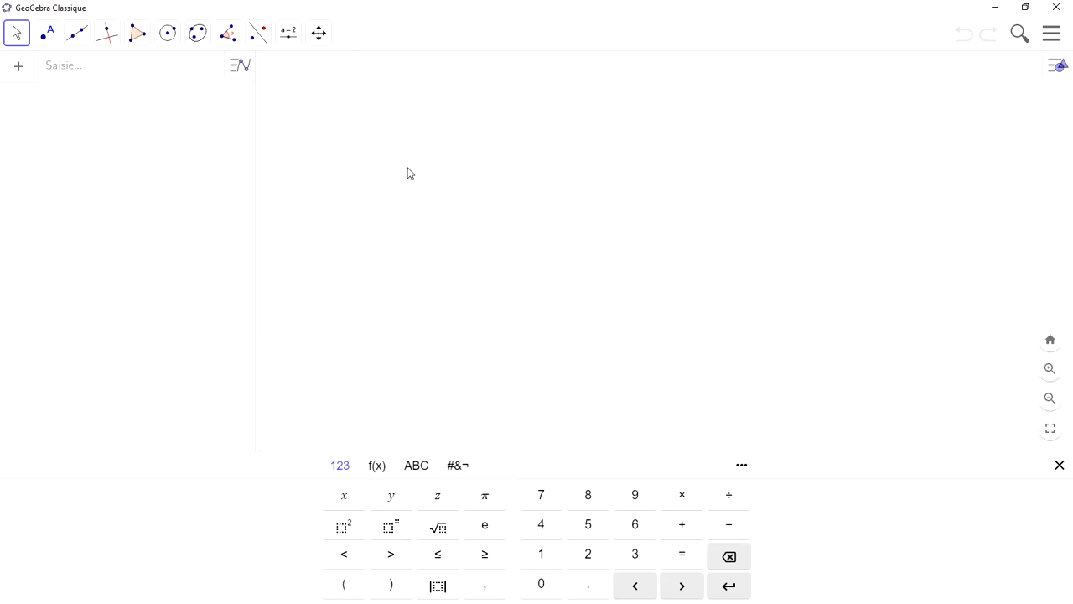
Draw a triangle ABC with the Polygon tool, with A about (1.4, -3.9), B about (13.4, -4.1) and C about (6.8, 0.3).
left_click(135, 40)
left_click(175, 73)
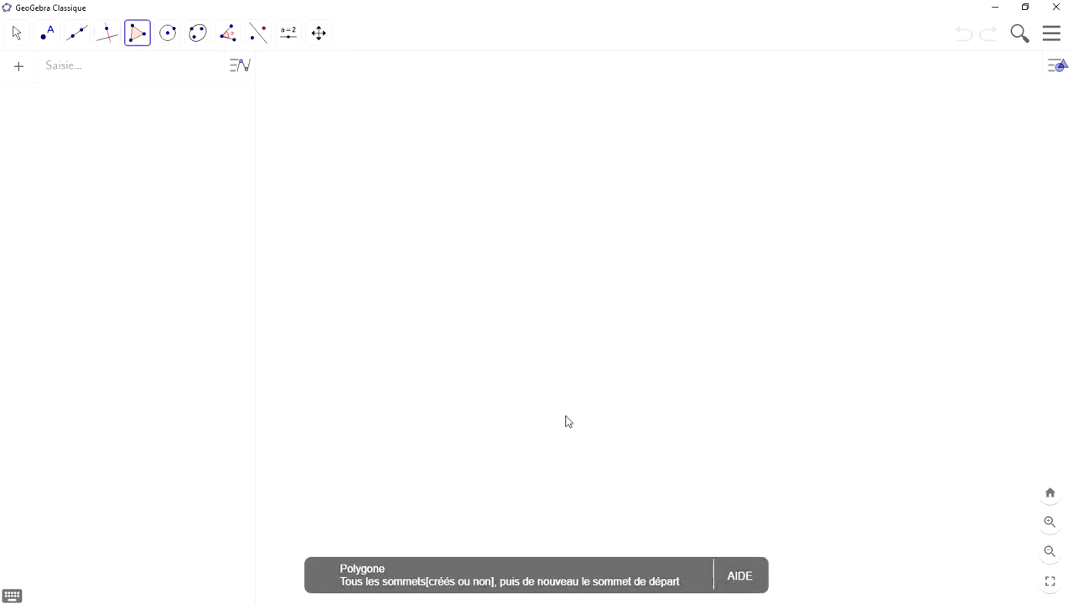
left_click(453, 394)
left_click(853, 399)
left_click(633, 252)
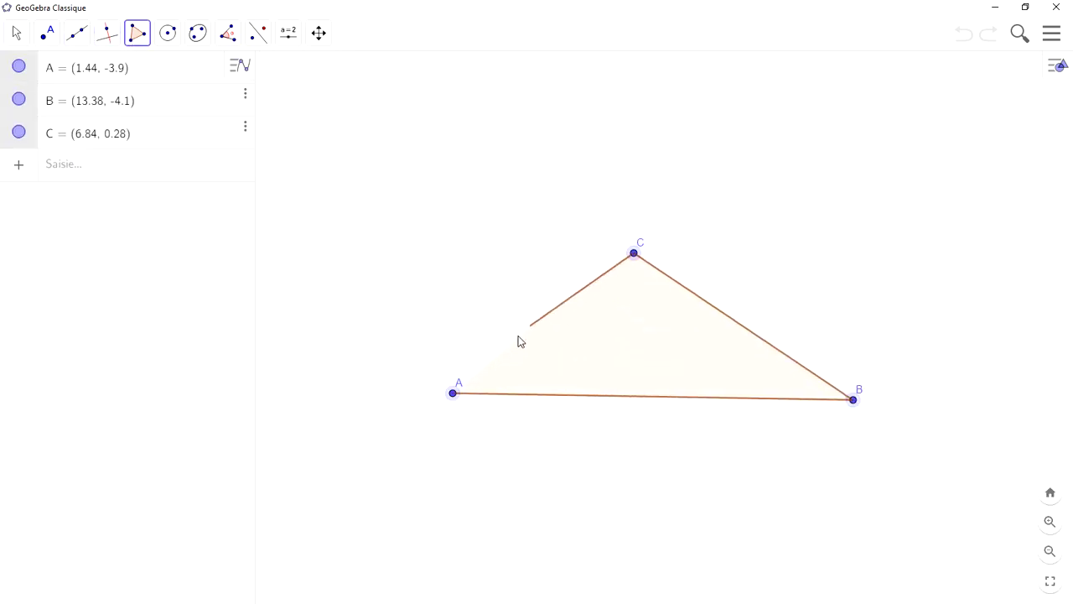
left_click(453, 393)
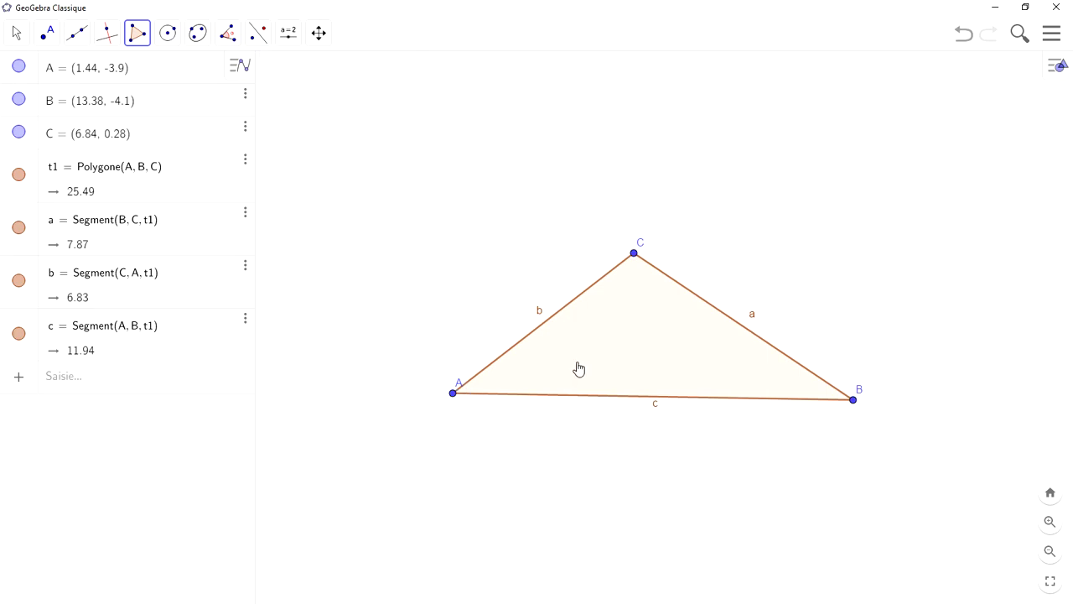
Hide the labels of the triangle's three sides a, b and c.
left_click(17, 34)
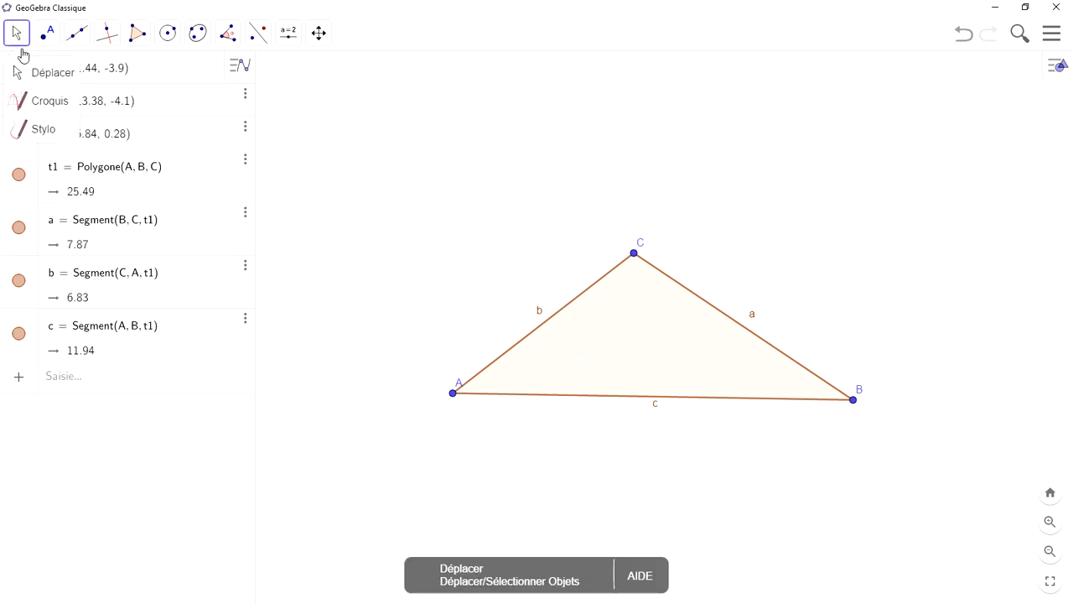
left_click(512, 347)
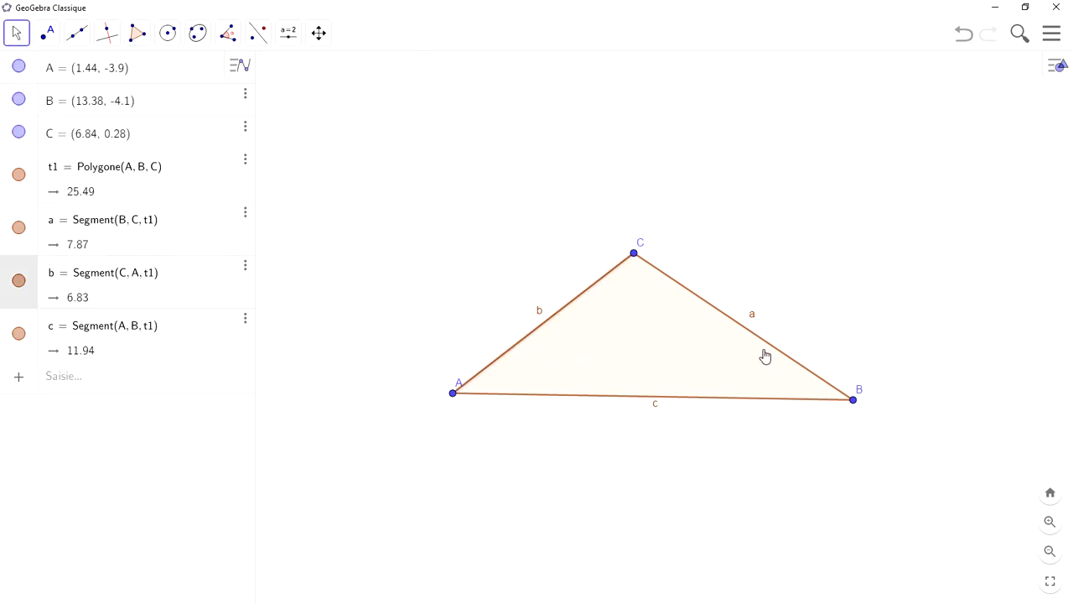
left_click(766, 344, "ctrl")
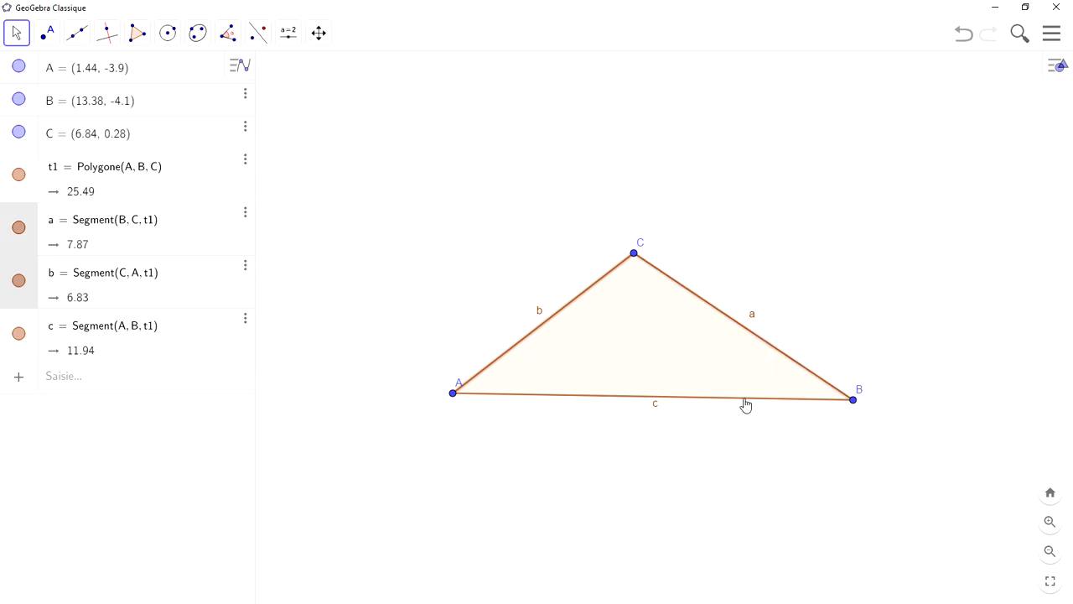
left_click(745, 405, "ctrl")
right_click(745, 405)
left_click(763, 441)
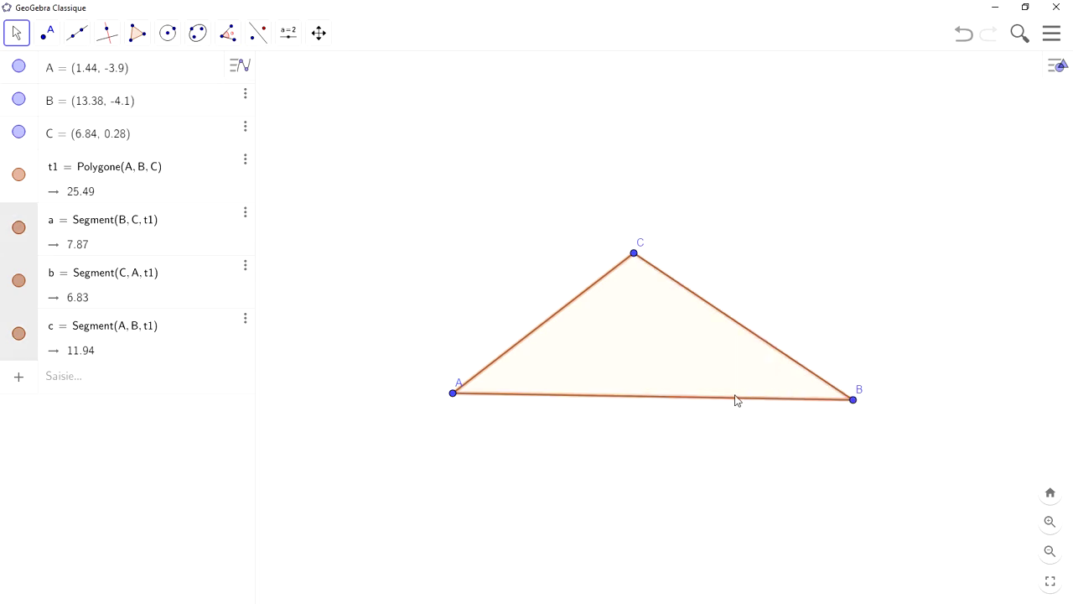
Set the triangle's opacity to 0 and its colour to black (#000000).
left_click(690, 374)
right_click(690, 371)
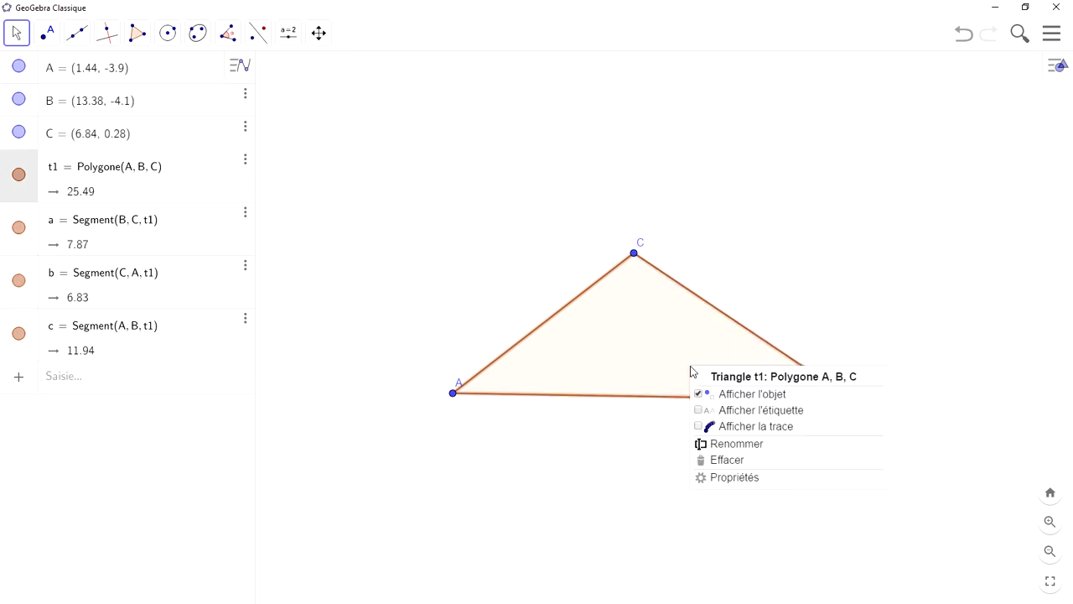
left_click(729, 477)
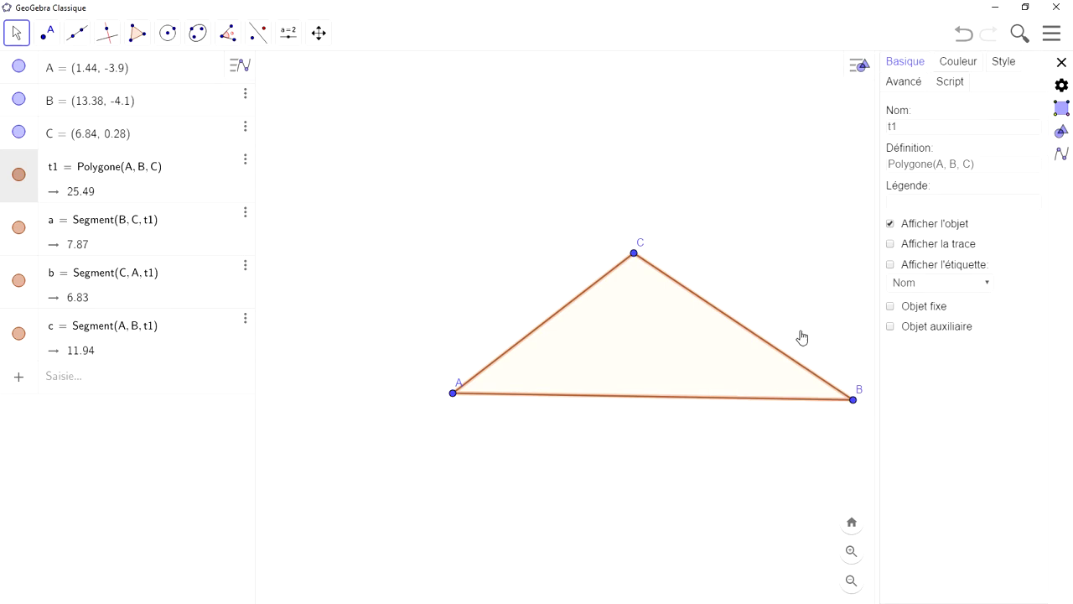
left_click(958, 65)
left_click_drag(919, 335, 876, 328)
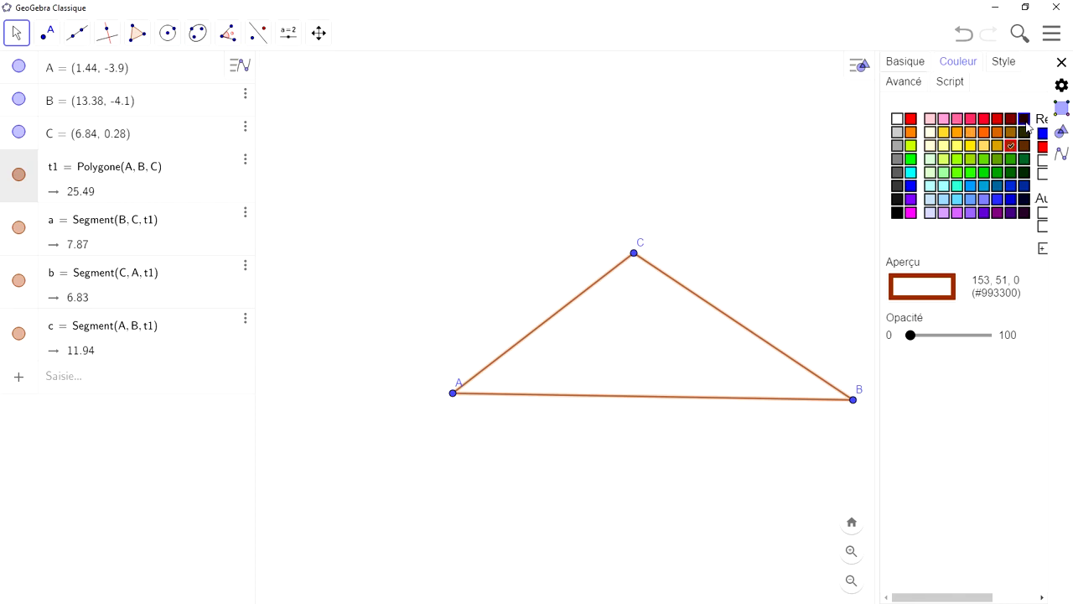
left_click(895, 213)
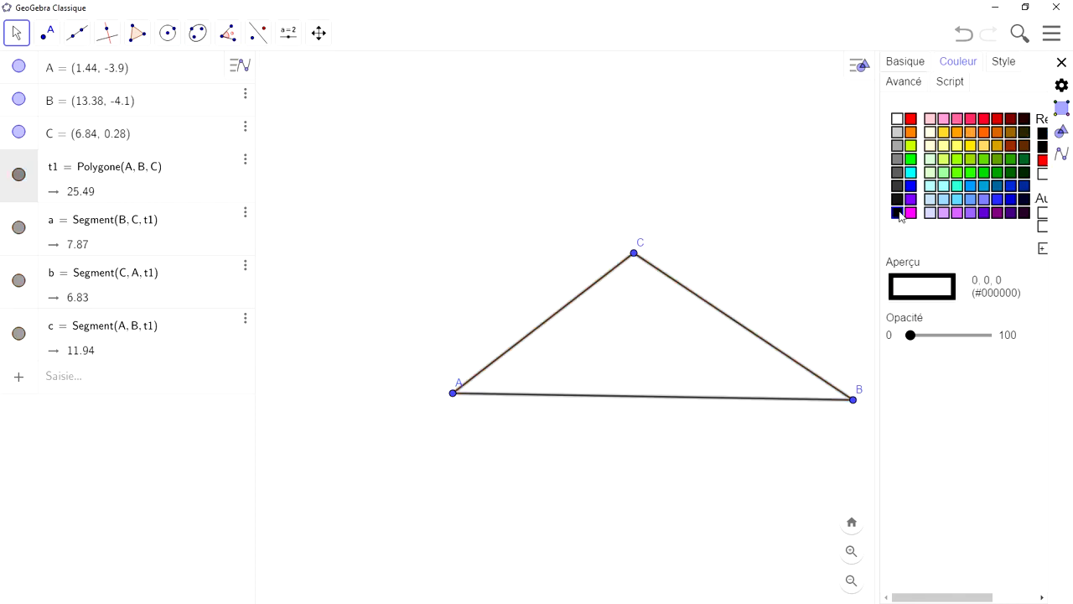
Try the Damiers fill on the triangle with an angle of 45 and a spacing of 10.
left_click(1001, 65)
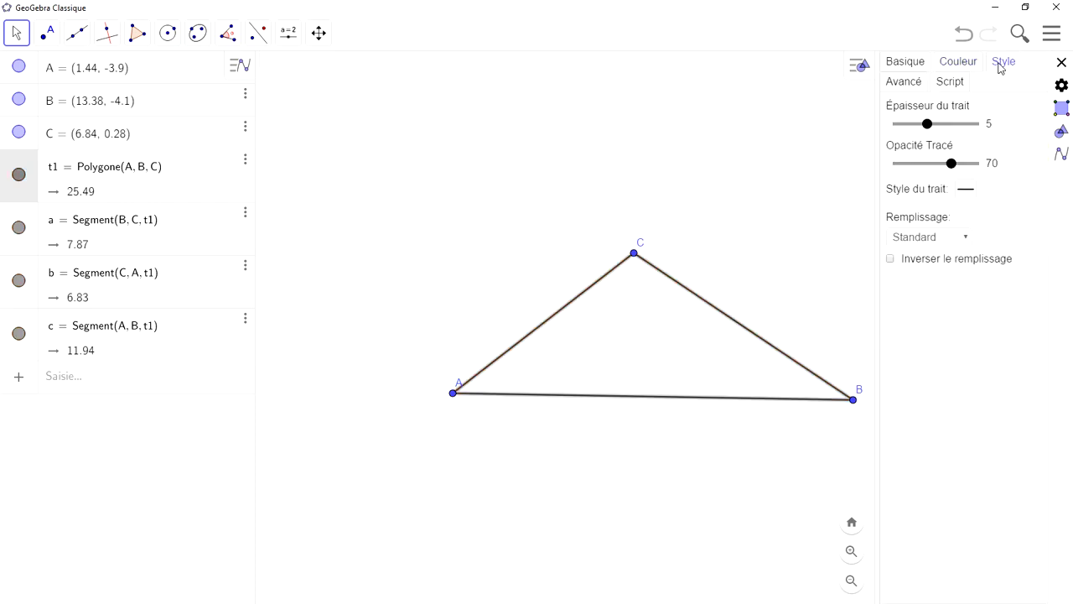
left_click(966, 238)
left_click(953, 295)
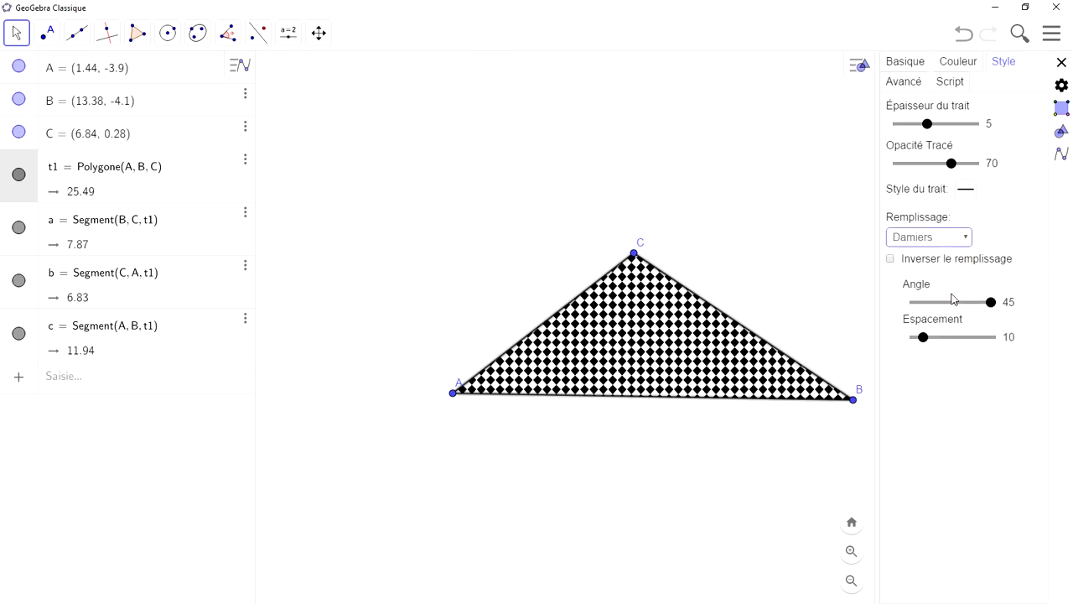
left_click(993, 304)
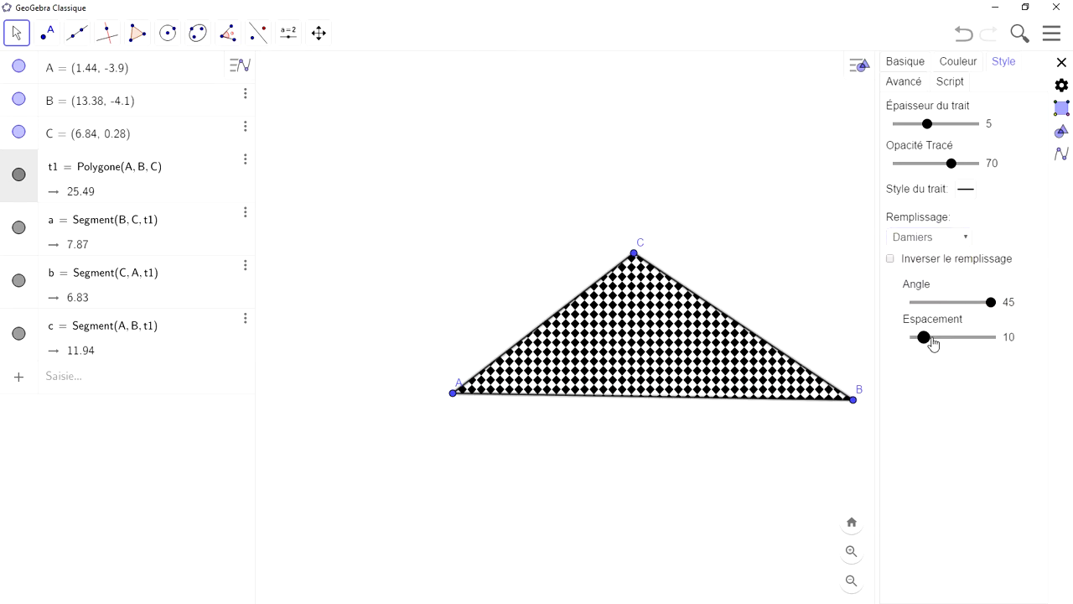
mouse_move(929, 340)
left_mouse_down()
mouse_move(970, 340)
mouse_move(925, 348)
left_mouse_up()
Try the Hachures fill on the triangle with the hatch angle set to 35.
left_click(964, 239)
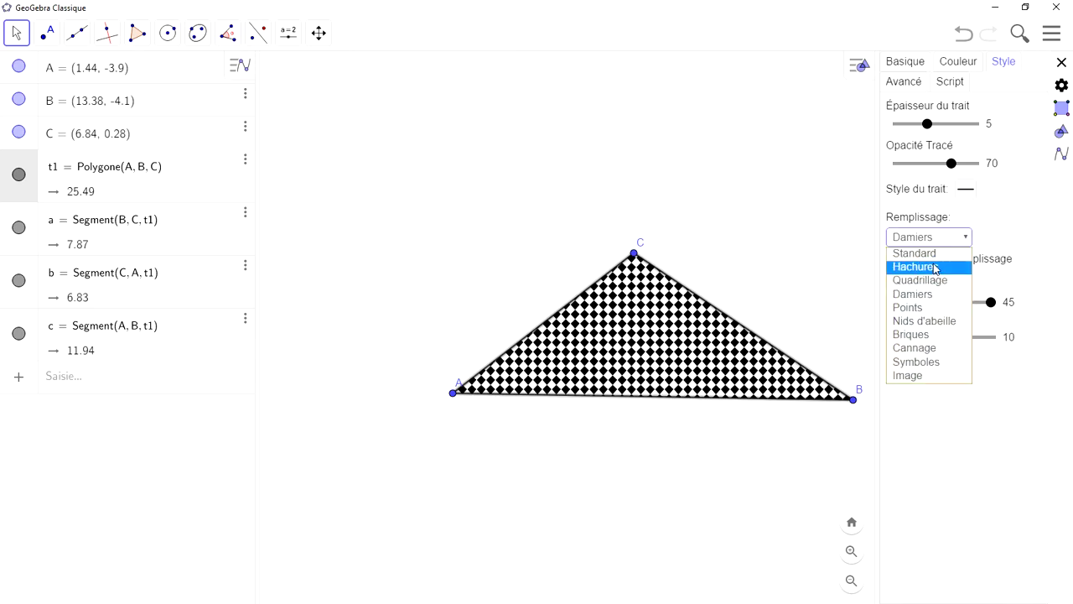
left_click(935, 269)
mouse_move(936, 302)
left_mouse_down()
mouse_move(979, 301)
mouse_move(932, 312)
left_mouse_up()
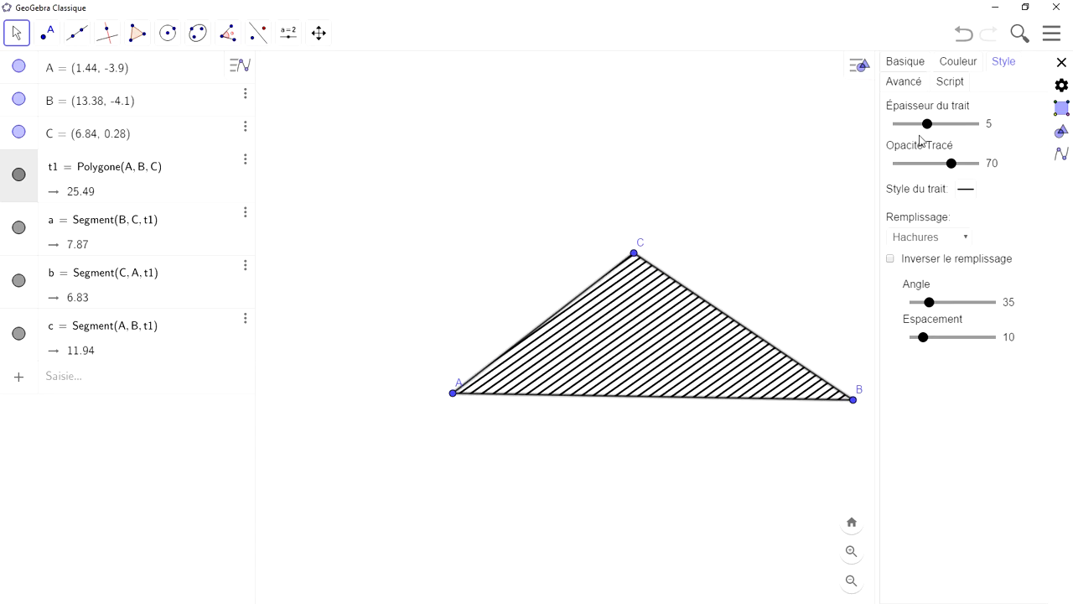
Set the triangle's fill back to Standard and close its properties.
left_click(933, 238)
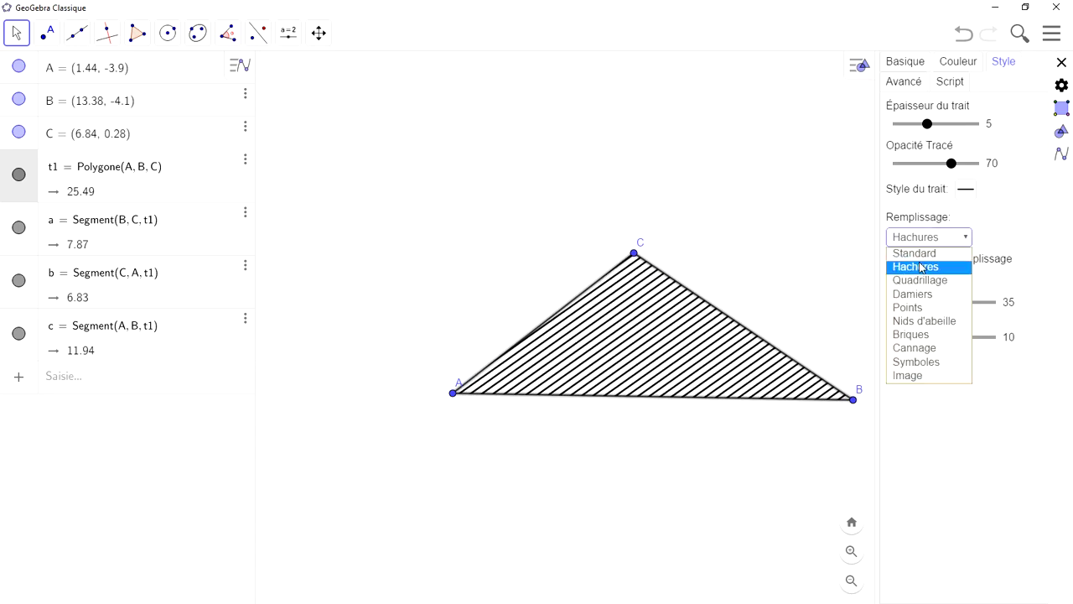
left_click(918, 243)
left_click(931, 243)
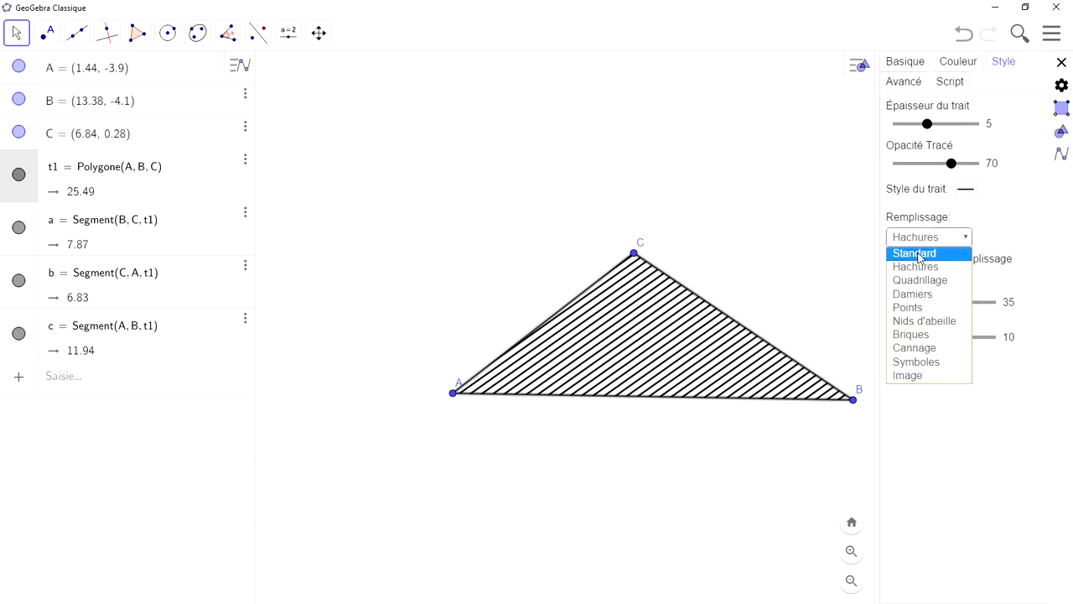
left_click(922, 253)
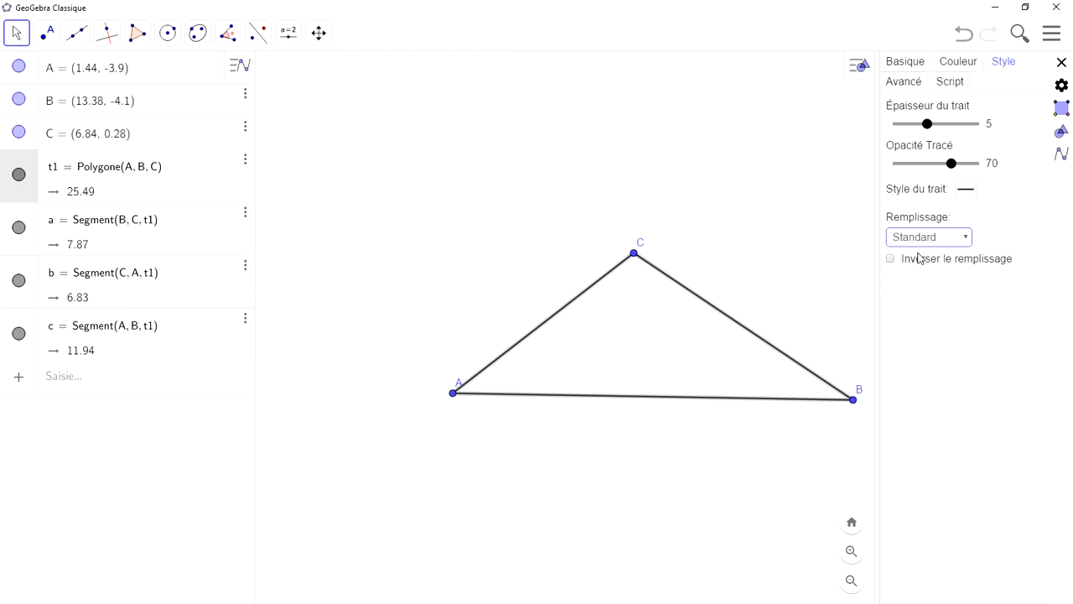
left_click(1061, 62)
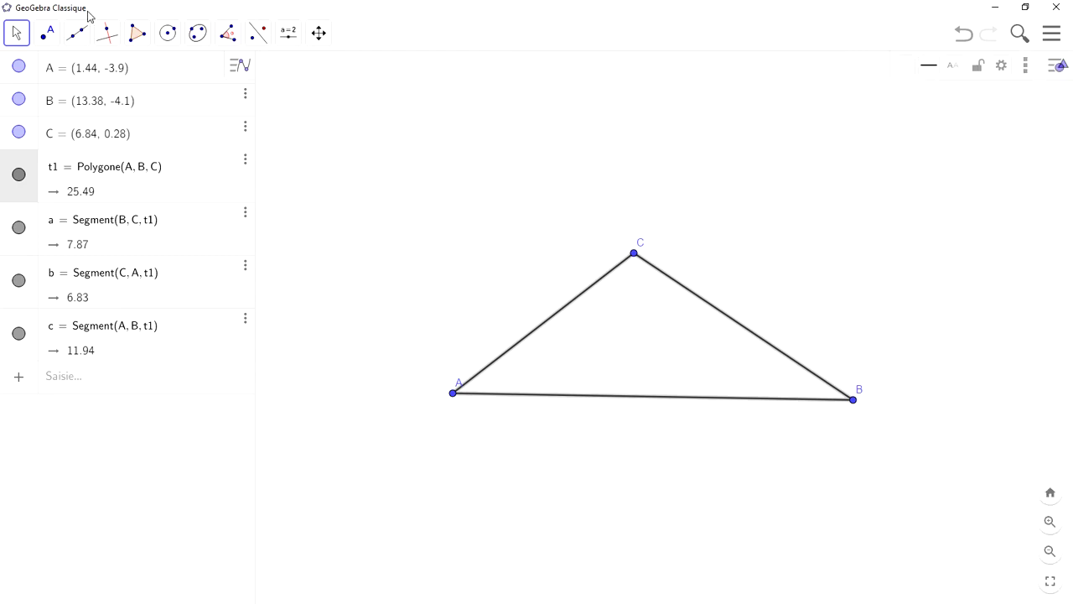
Mark and measure the triangle's three interior angles at vertices B, C and A with the Angle tool.
left_click(232, 44)
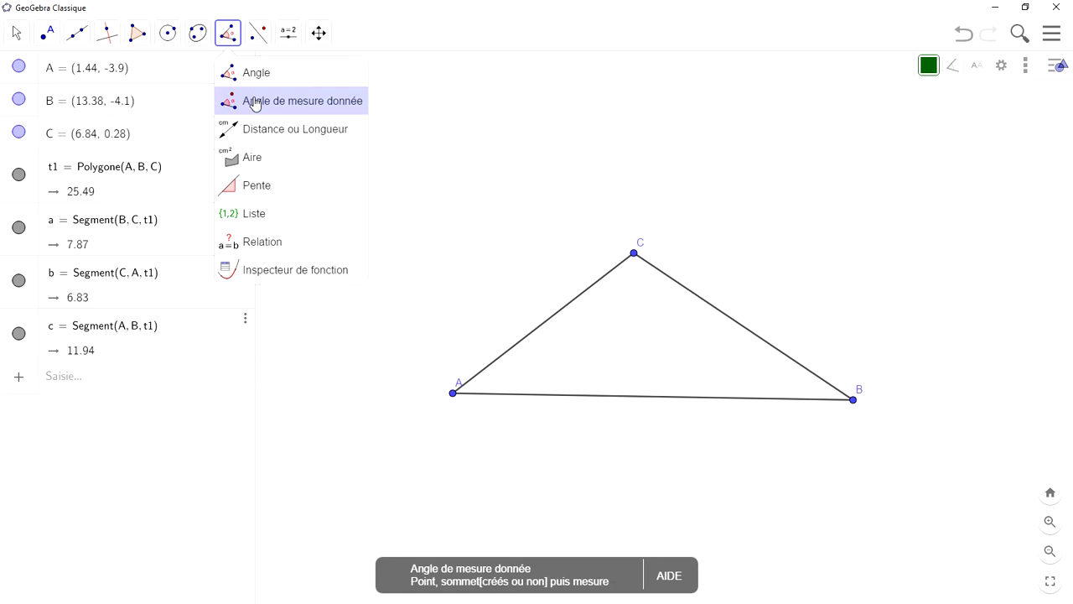
left_click(635, 252)
left_click(853, 401)
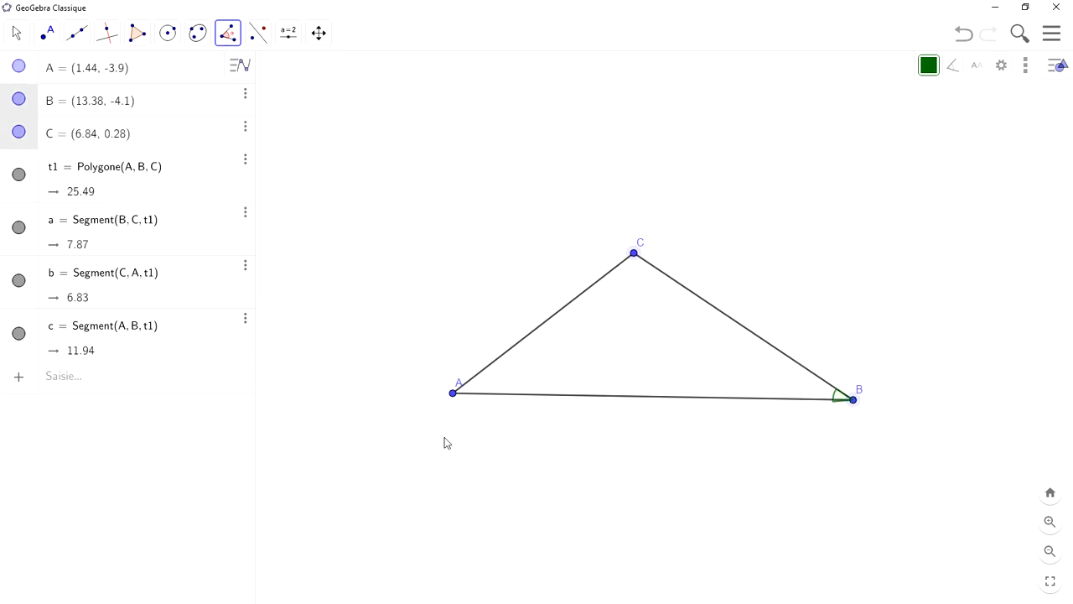
left_click(453, 392)
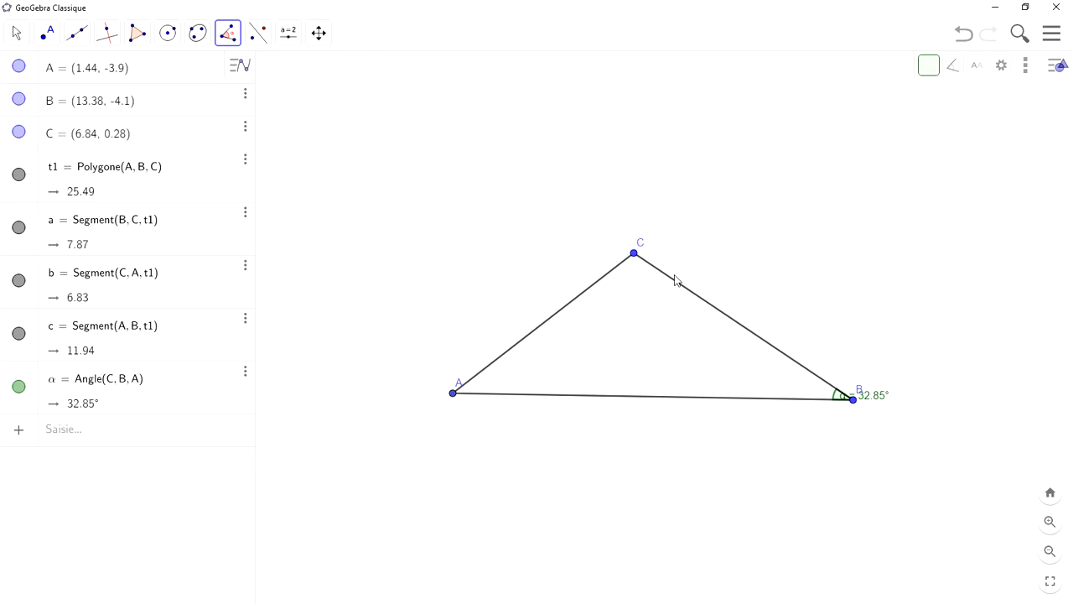
left_click(452, 394)
left_click(633, 253)
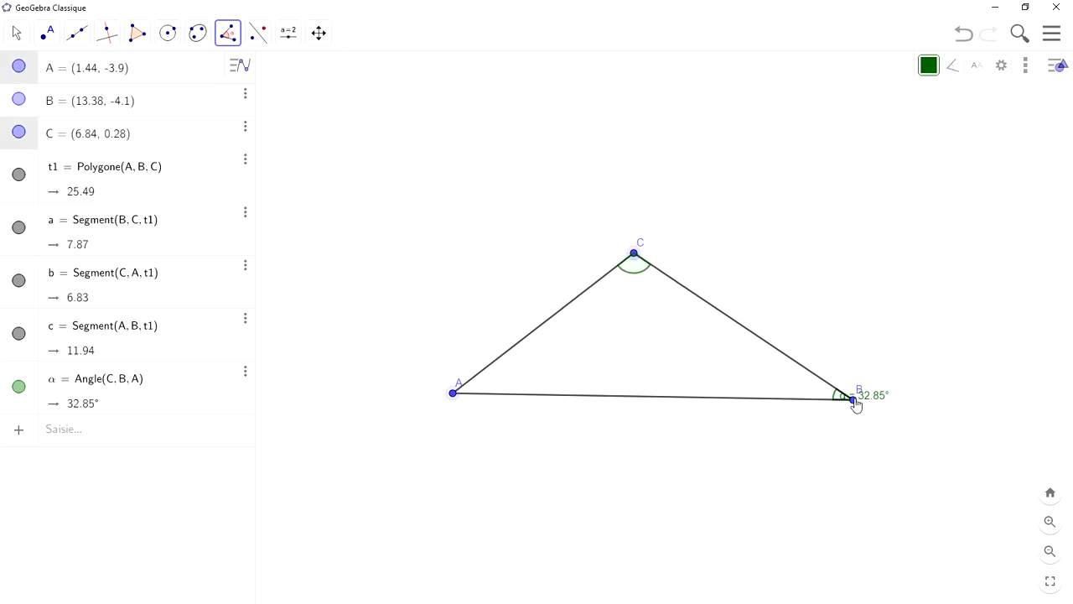
left_click(854, 401)
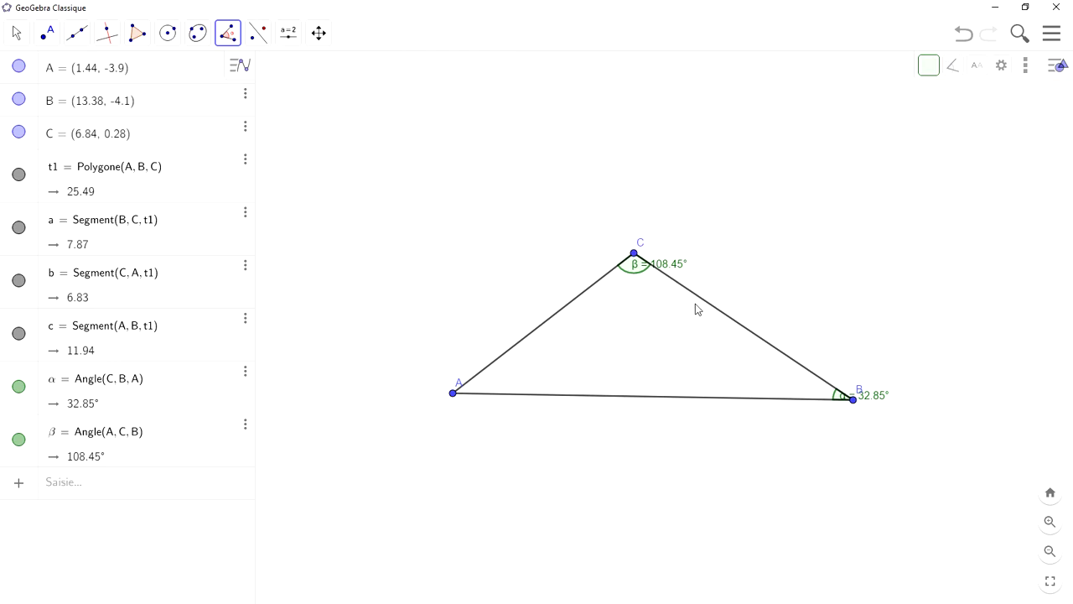
left_click(853, 401)
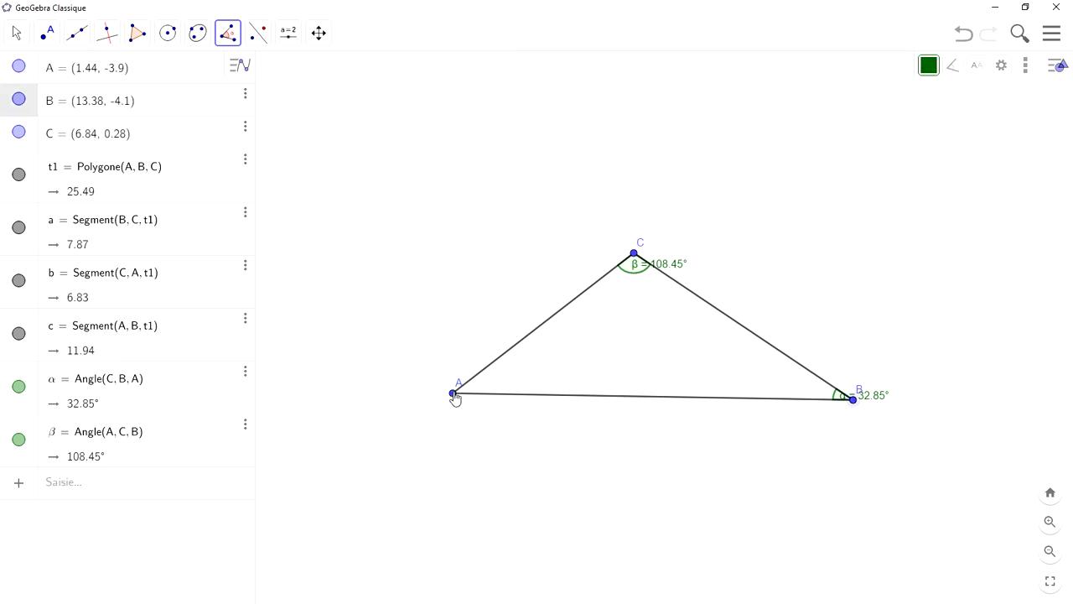
left_click(453, 394)
left_click(634, 254)
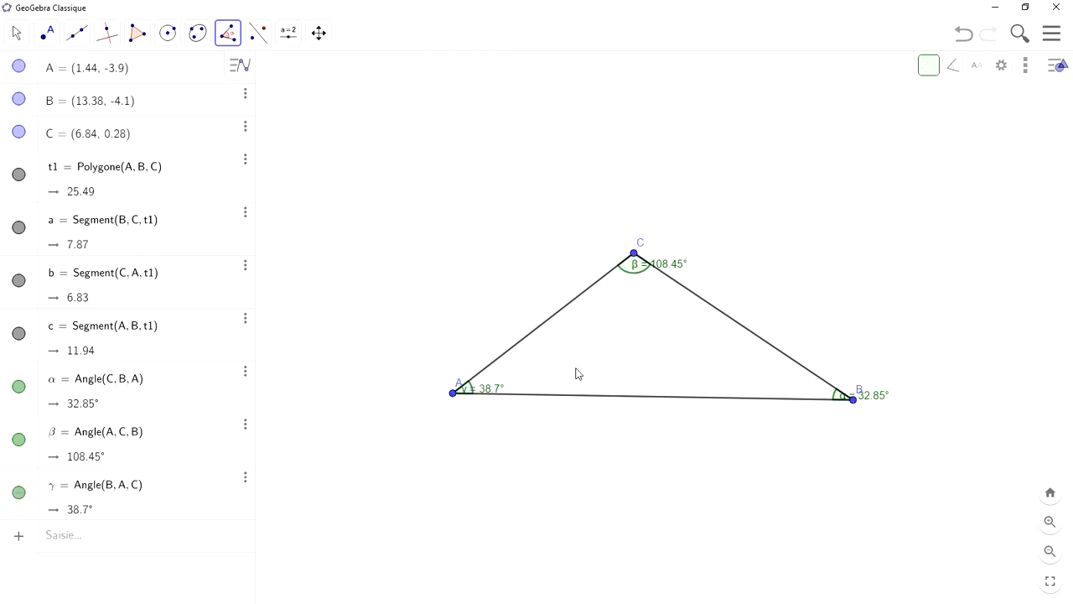
Move the three angle labels outside the triangle, each next to its own vertex.
left_click(16, 32)
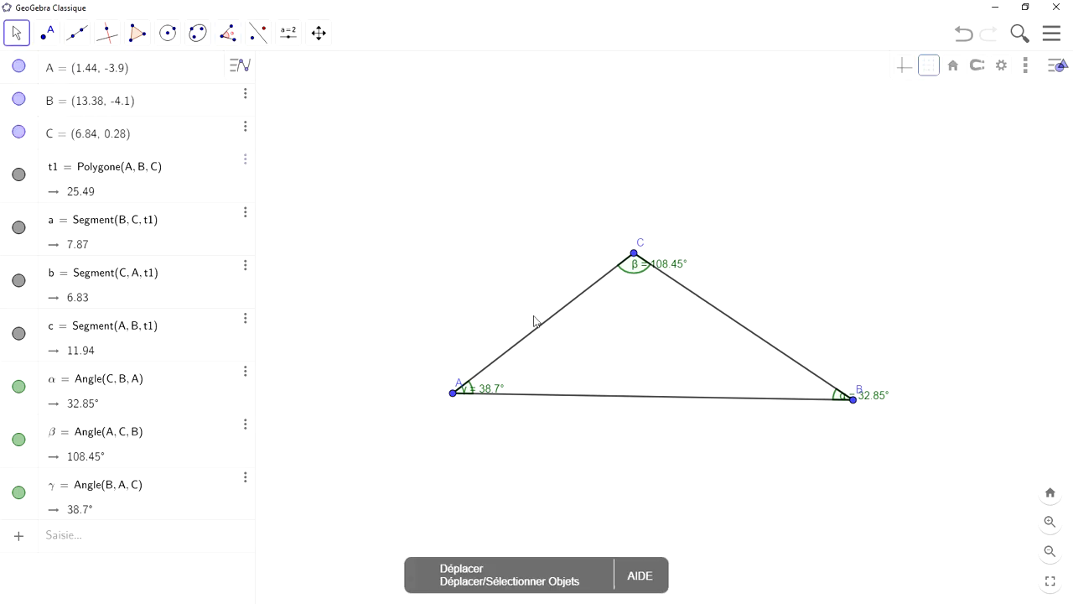
left_click_drag(484, 392, 485, 419)
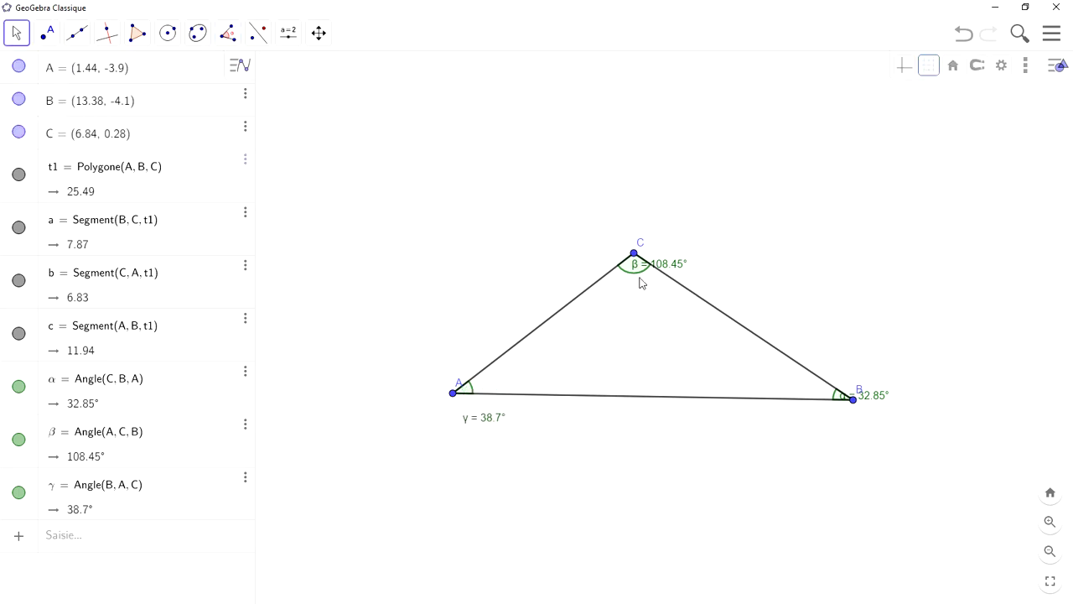
left_click_drag(661, 268, 697, 254)
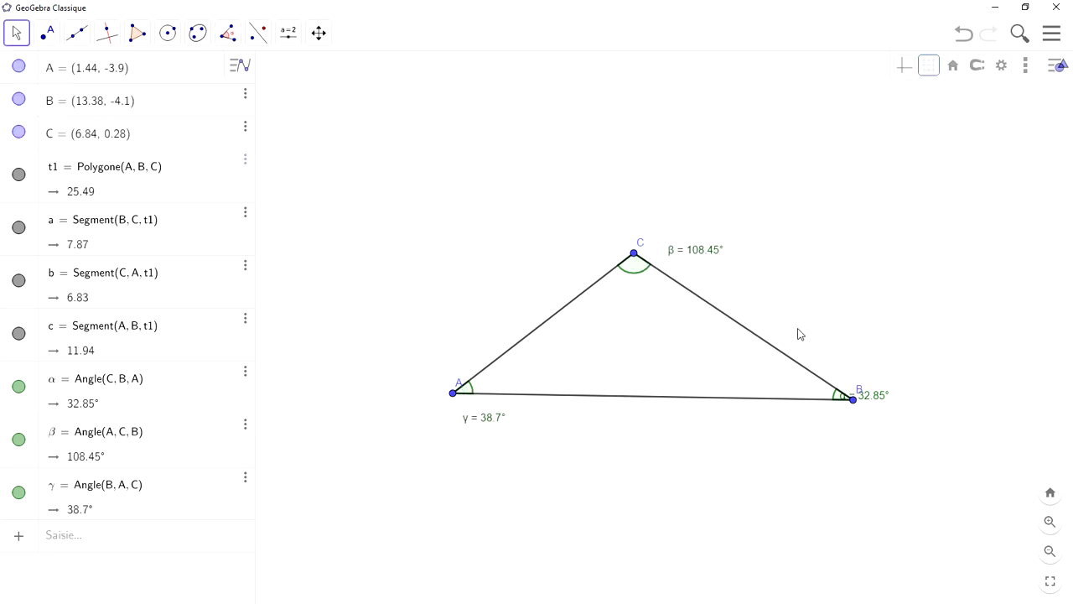
left_click_drag(871, 403, 872, 434)
Rename the angle at vertex A to e, the one at B to d and the one at C to f.
right_click(494, 421)
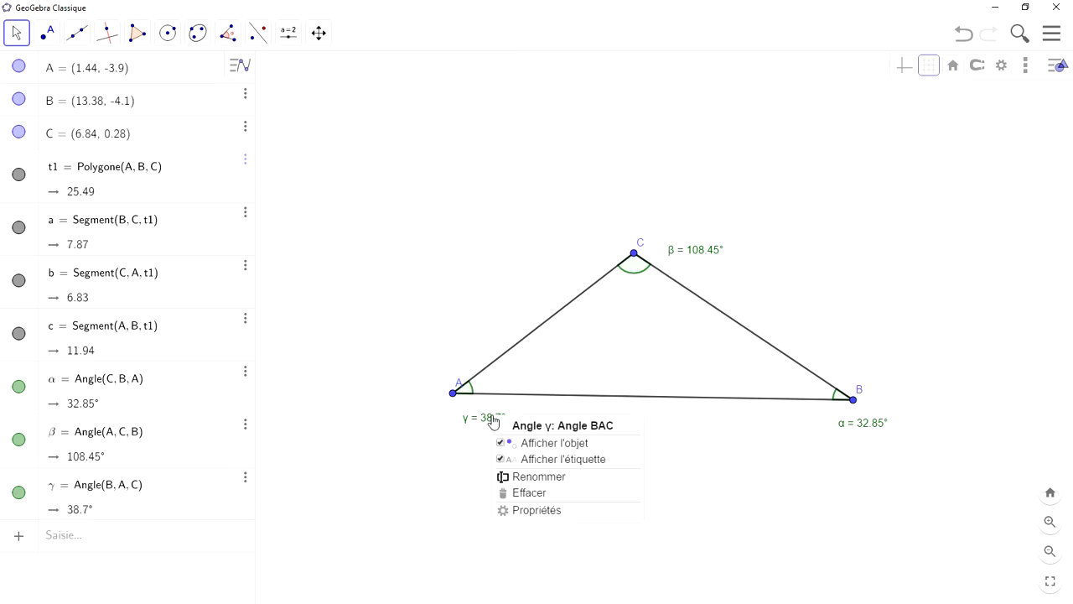
left_click(524, 478)
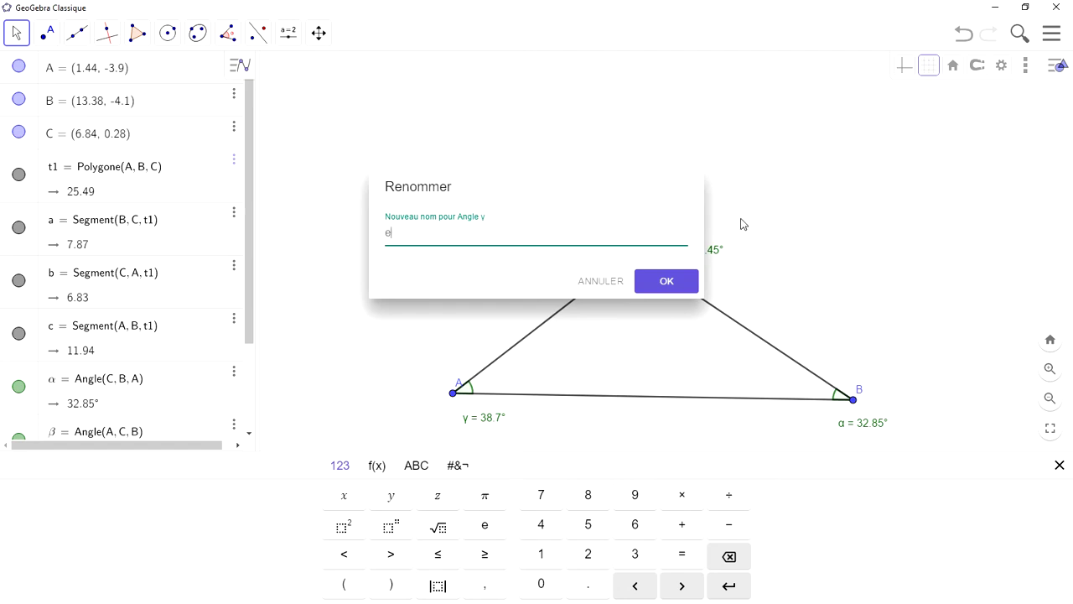
left_click(681, 284)
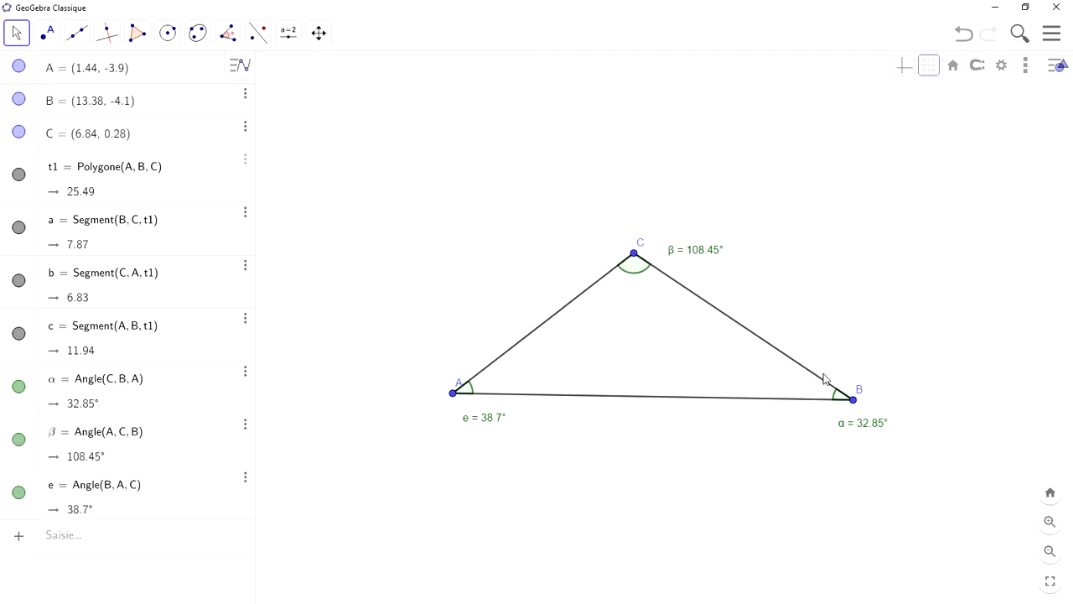
right_click(861, 427)
left_click(890, 481)
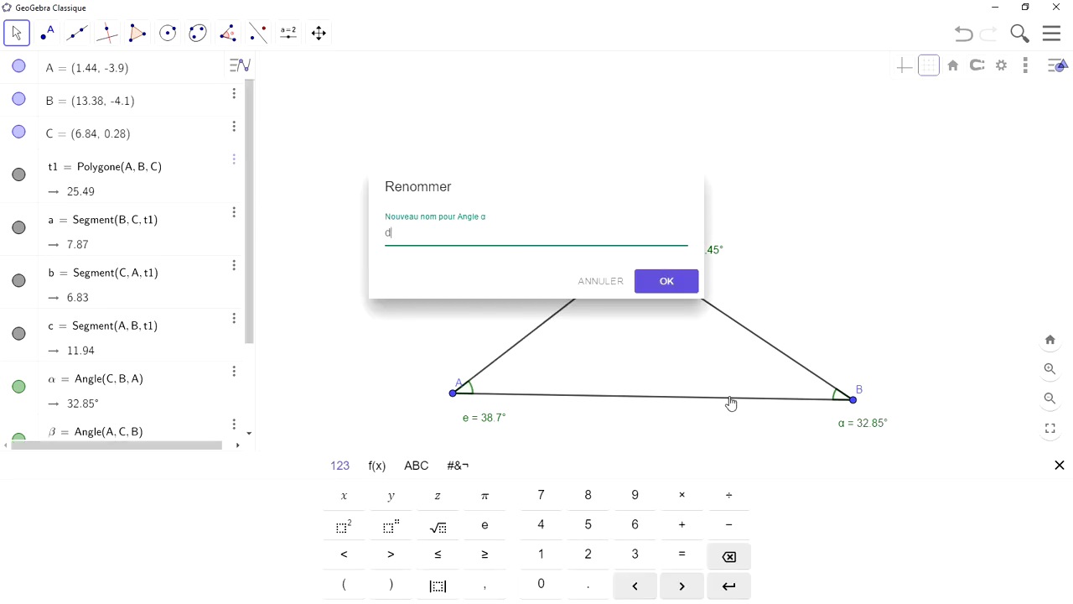
key("Return")
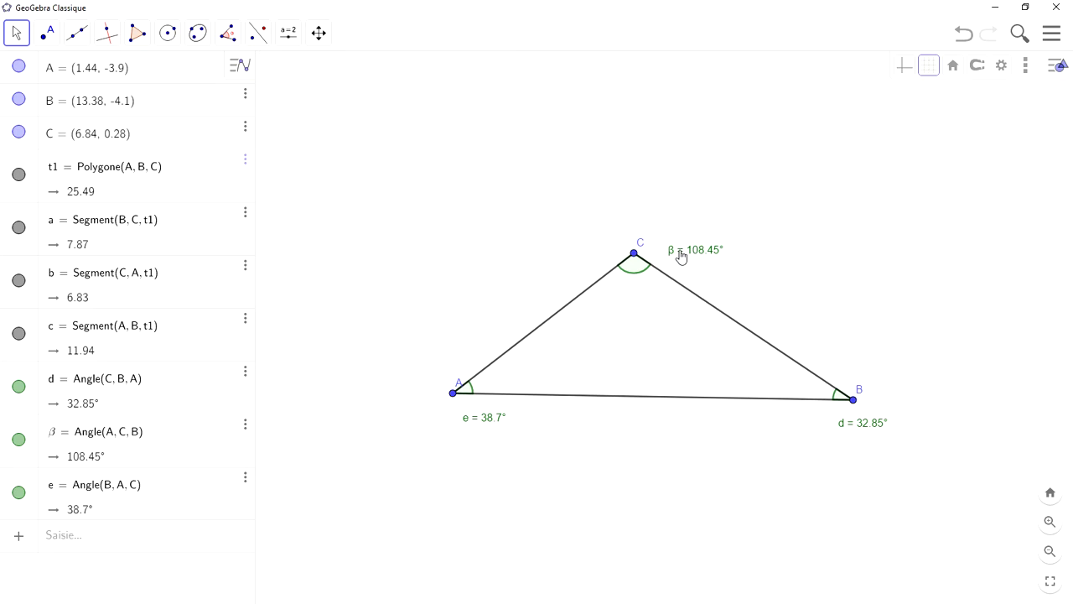
right_click(626, 270)
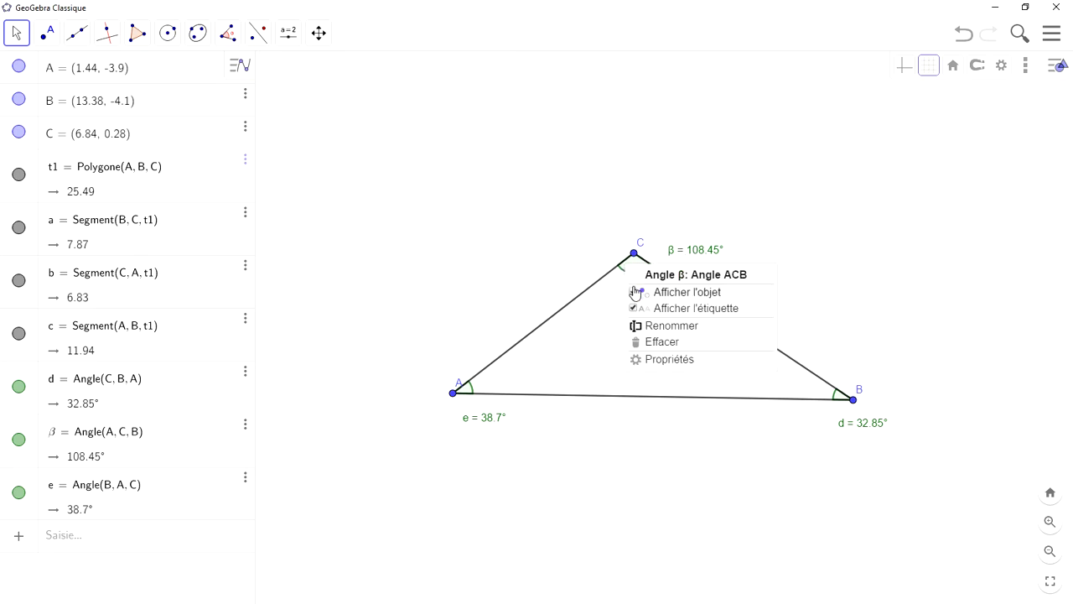
left_click(655, 326)
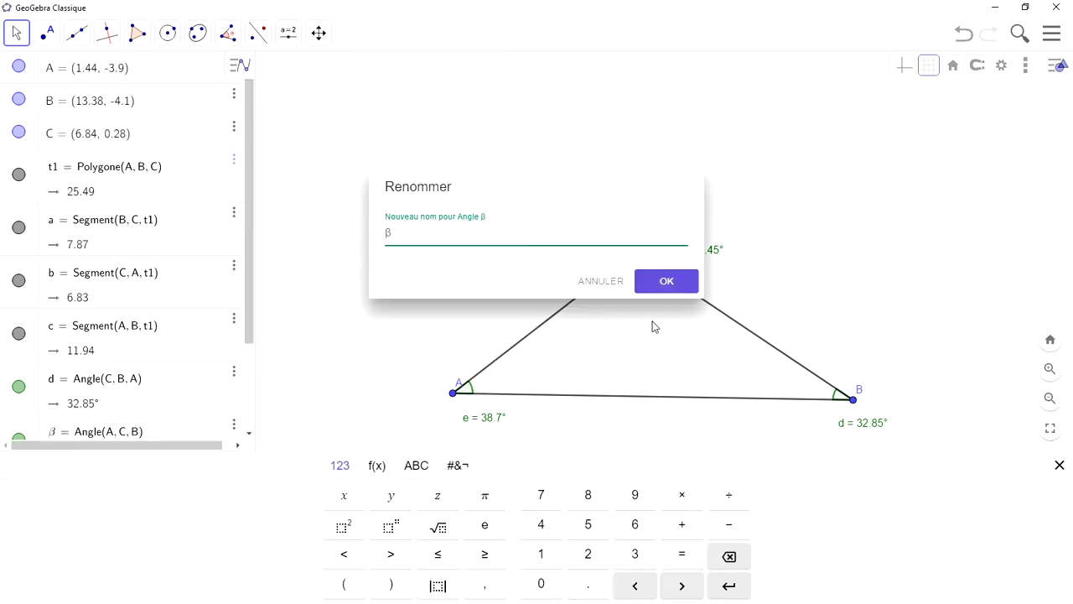
key("Return")
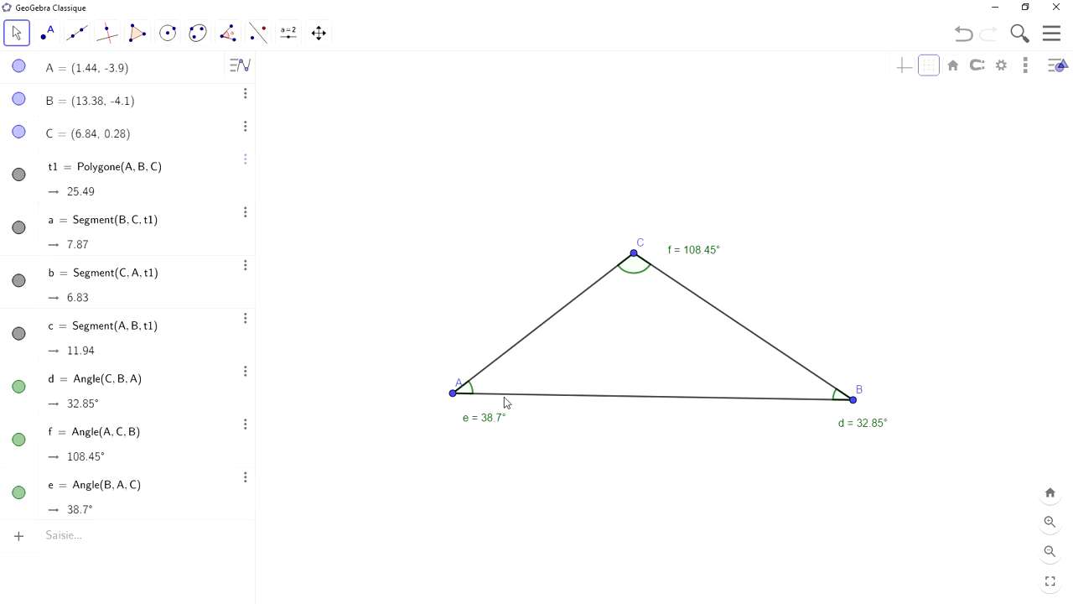
Change the colour of angle f at vertex C to the recent violet 127, 0, 255 (#7F00FF).
left_click(634, 272)
right_click(634, 272)
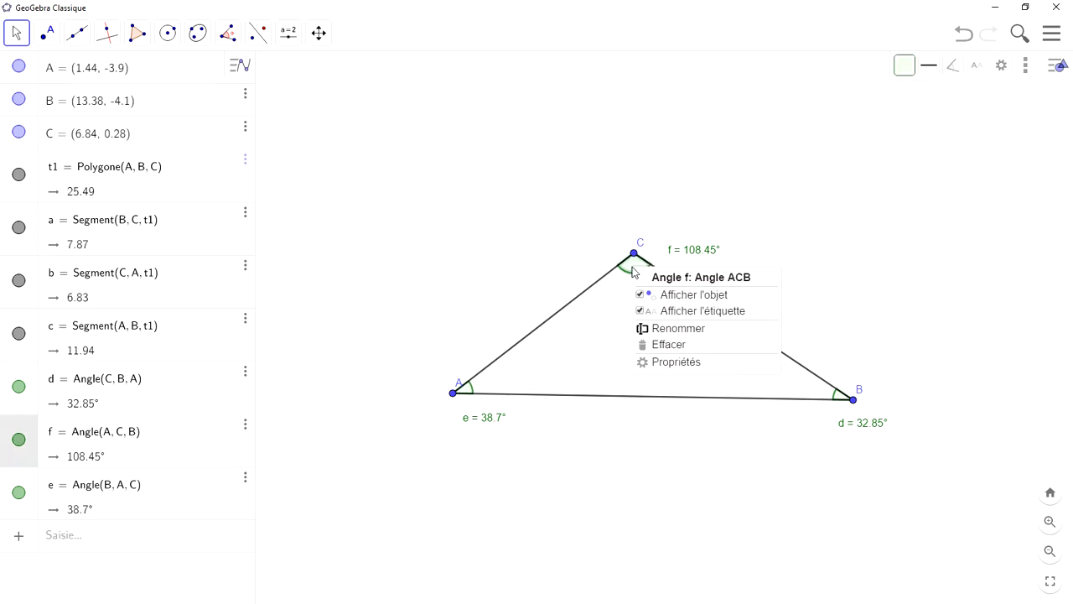
left_click(654, 367)
left_click(964, 65)
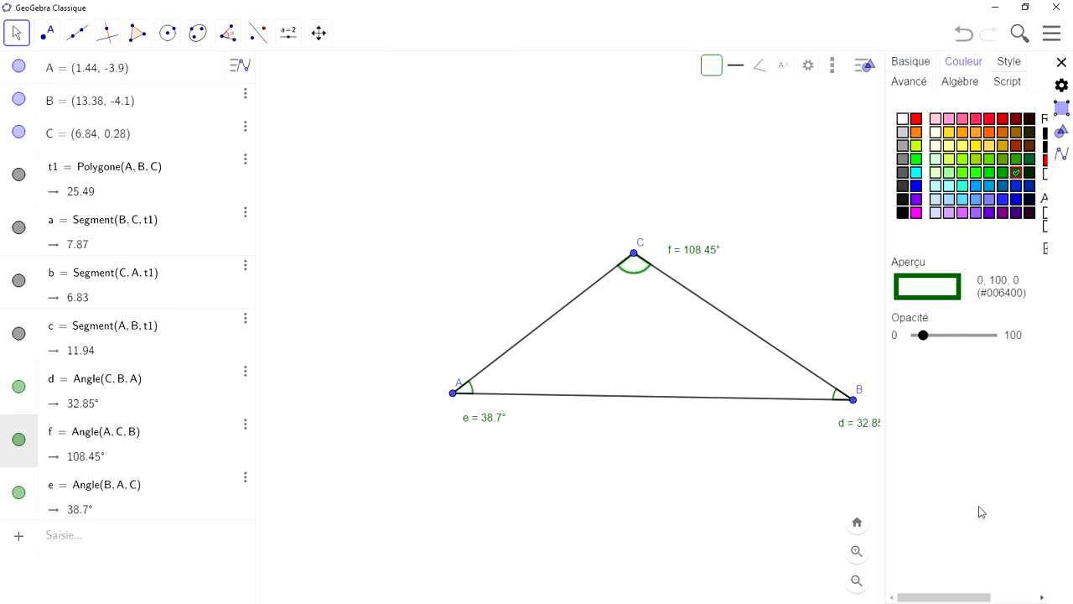
left_click_drag(972, 596, 1018, 597)
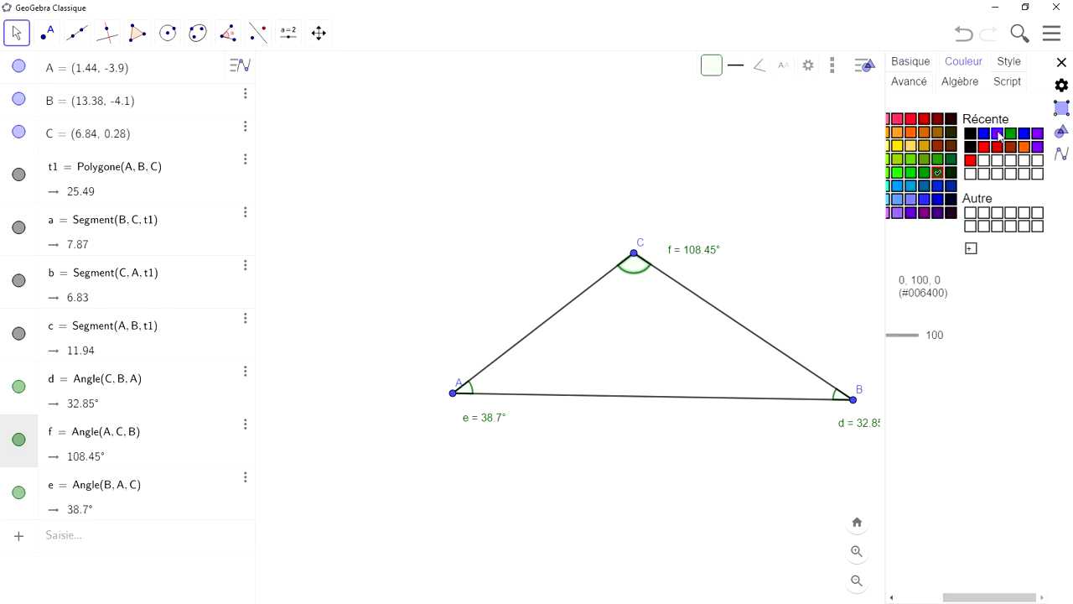
left_click(997, 134)
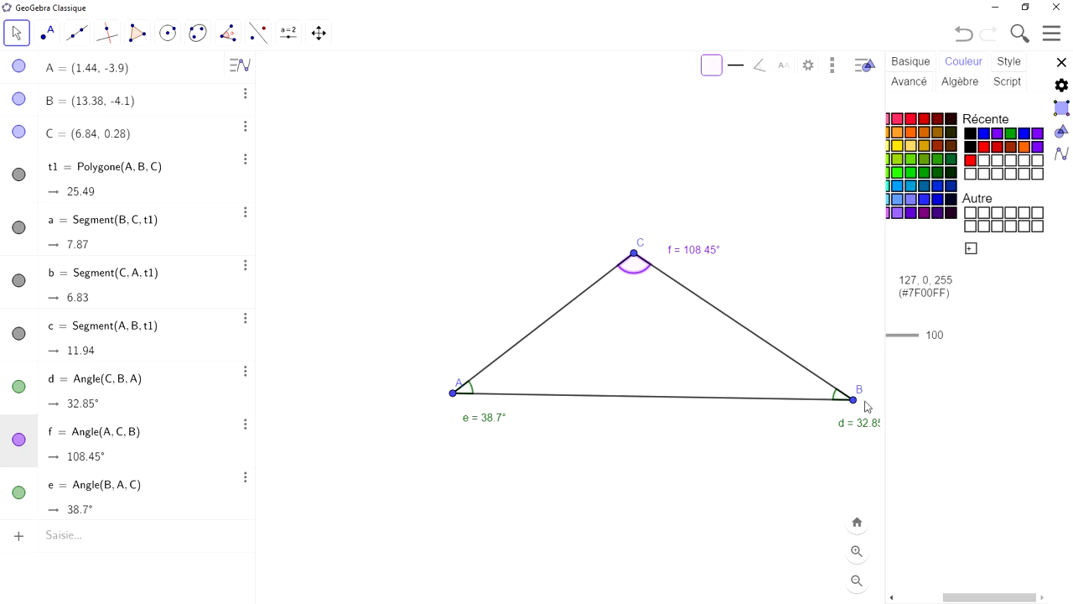
Set the size of angle f's marker to 100 and its fill opacity to 100.
left_click(999, 64)
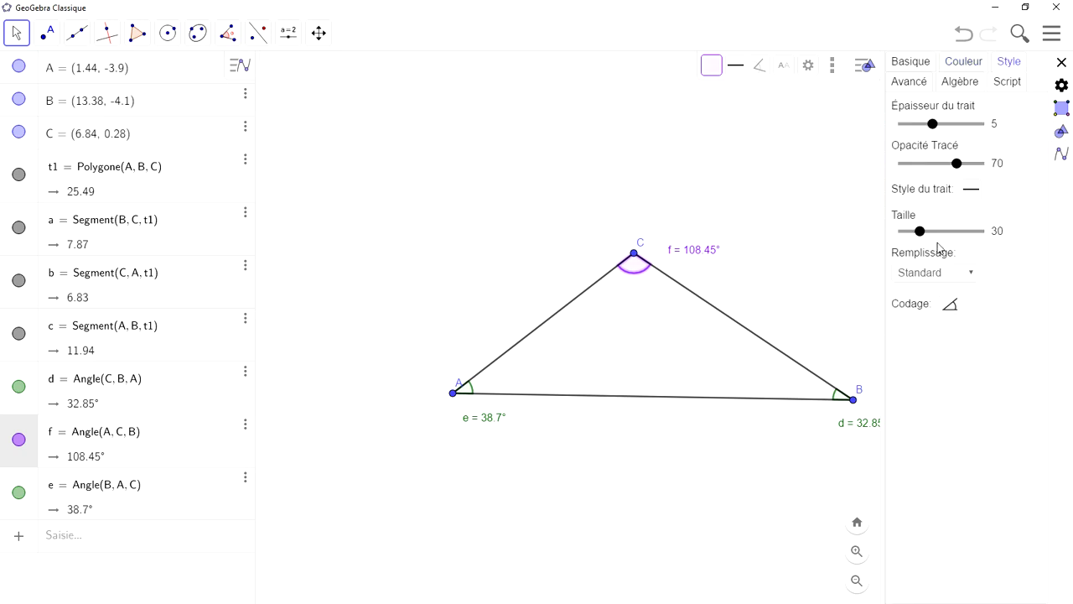
left_click_drag(920, 231, 1032, 236)
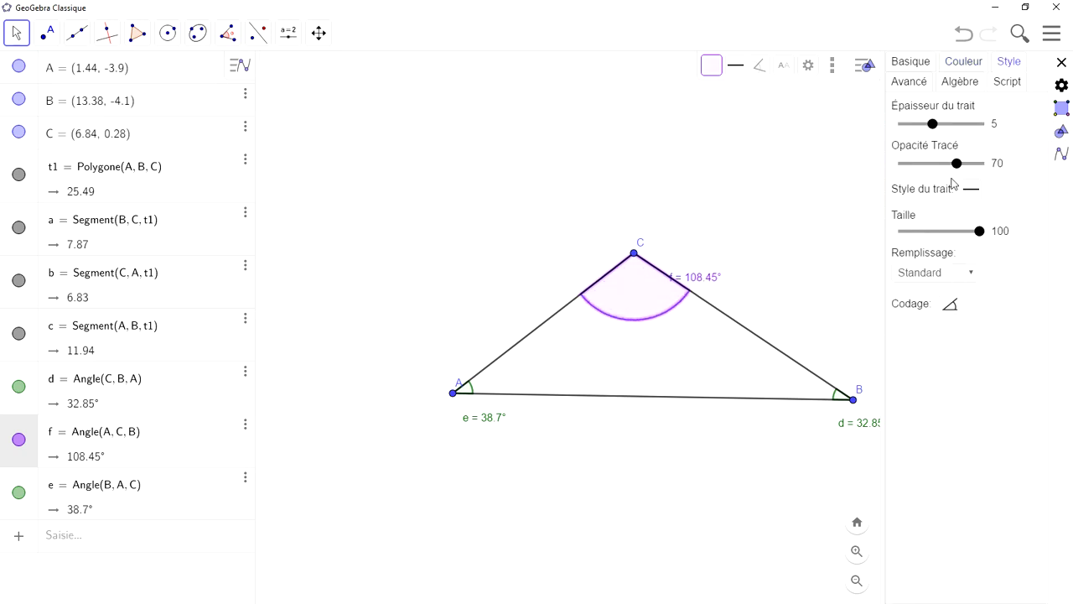
left_click(956, 64)
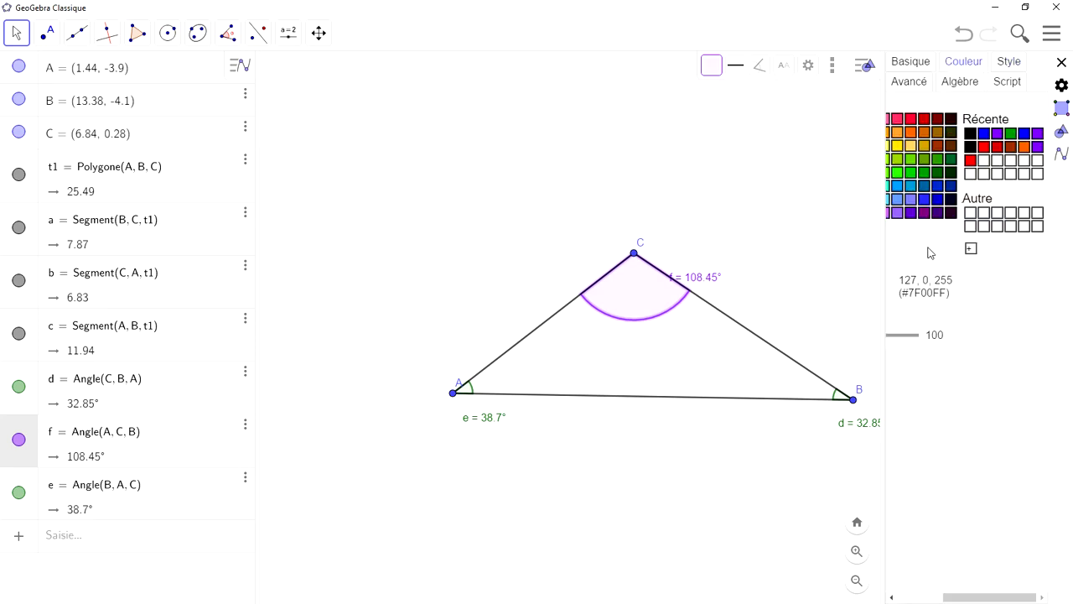
left_click_drag(955, 597, 911, 597)
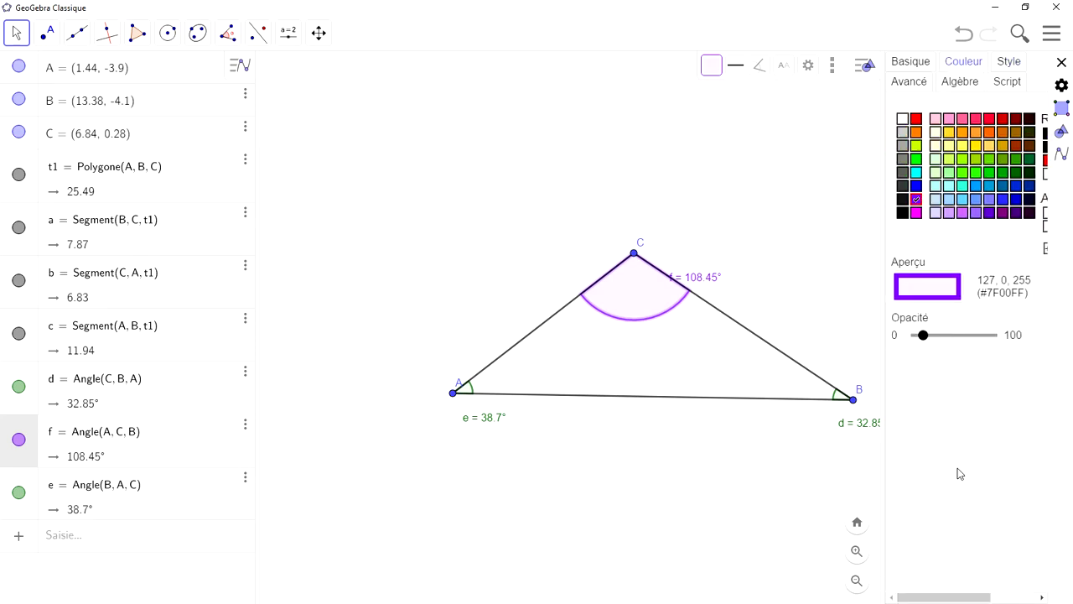
left_click_drag(924, 335, 994, 335)
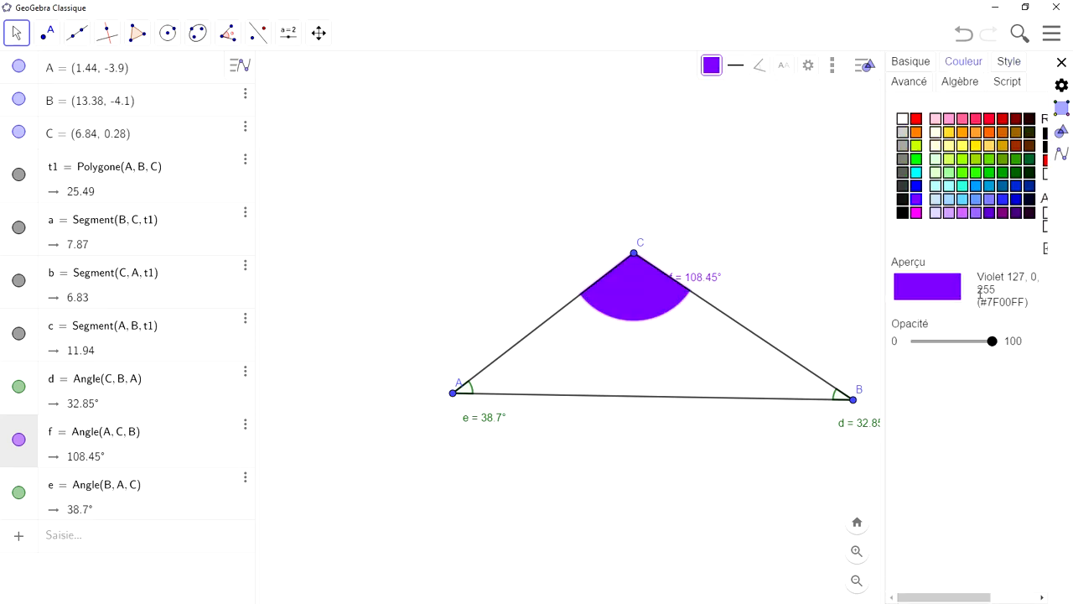
Change the colour of angle d at vertex B to the recent blue 0, 0, 255 (#0000FF).
left_click(843, 401)
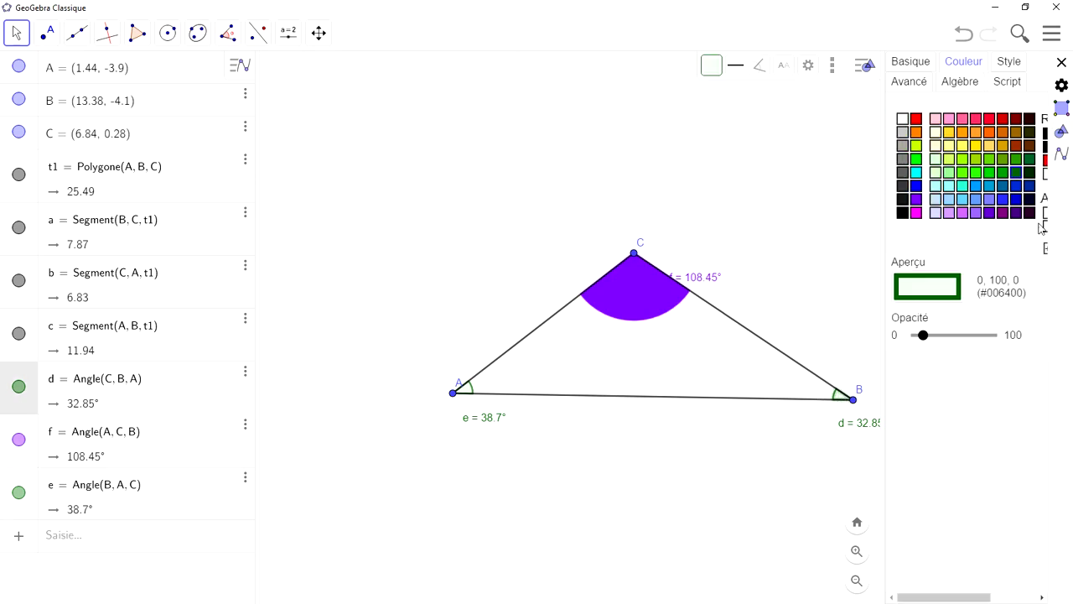
left_click_drag(979, 590, 1024, 591)
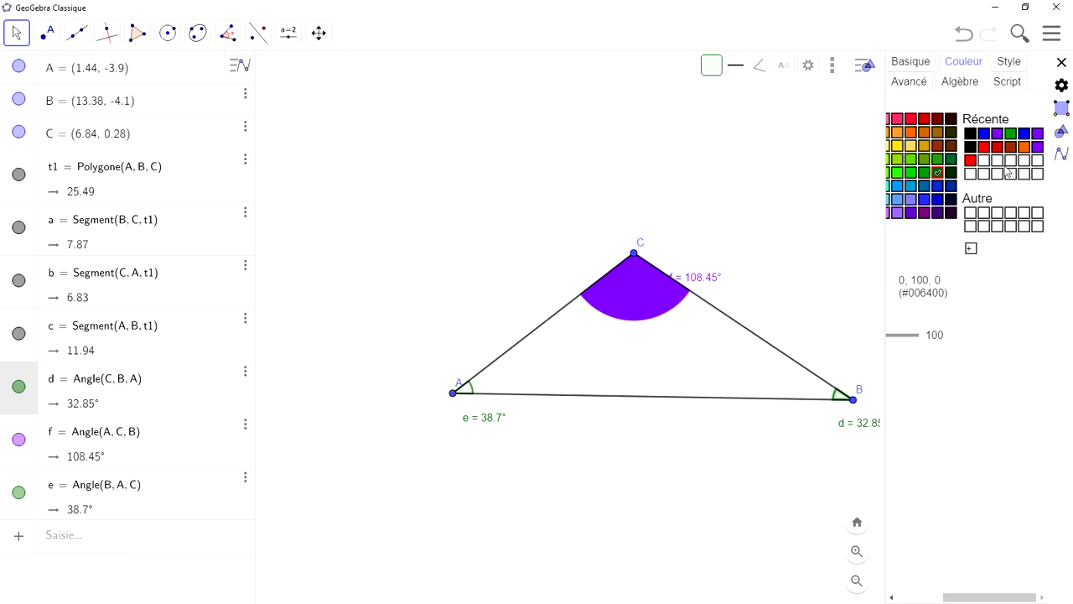
left_click(981, 146)
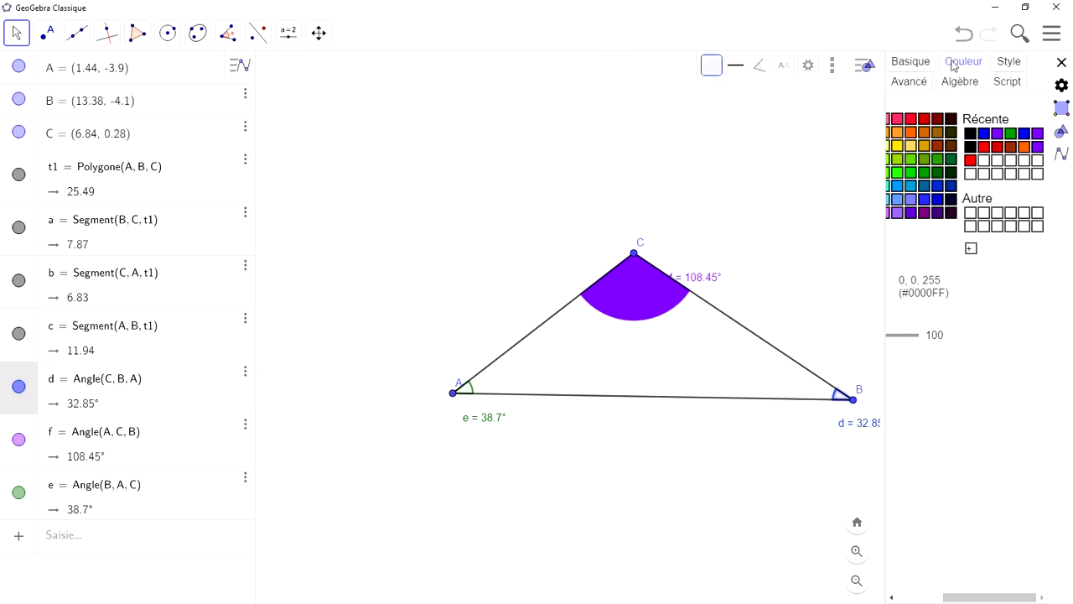
Set angle d's marker size, line opacity and fill opacity to 100 each.
left_click(1009, 62)
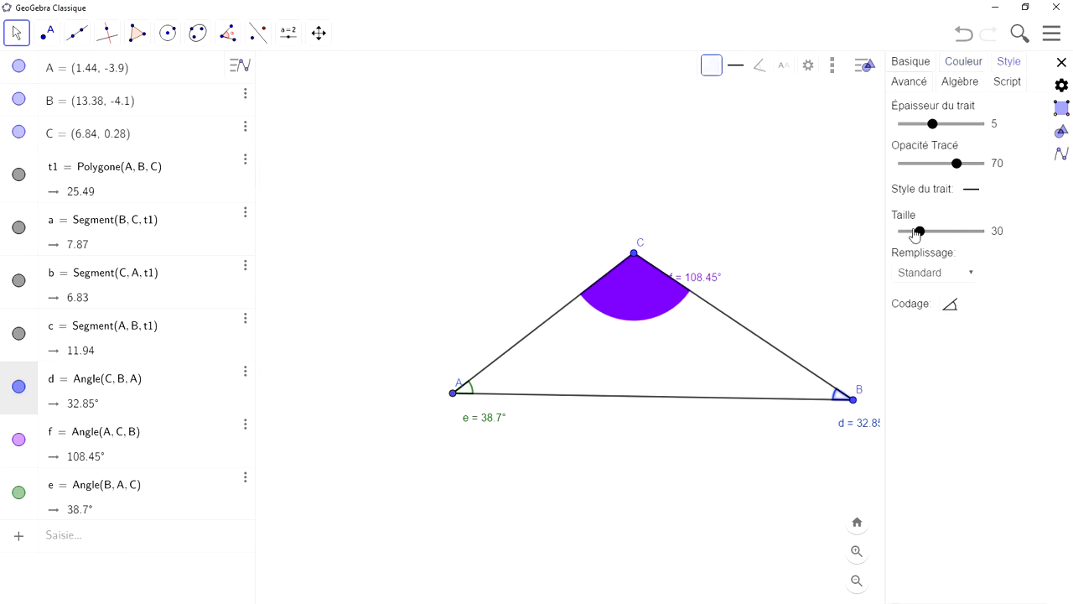
left_click_drag(920, 233, 1018, 239)
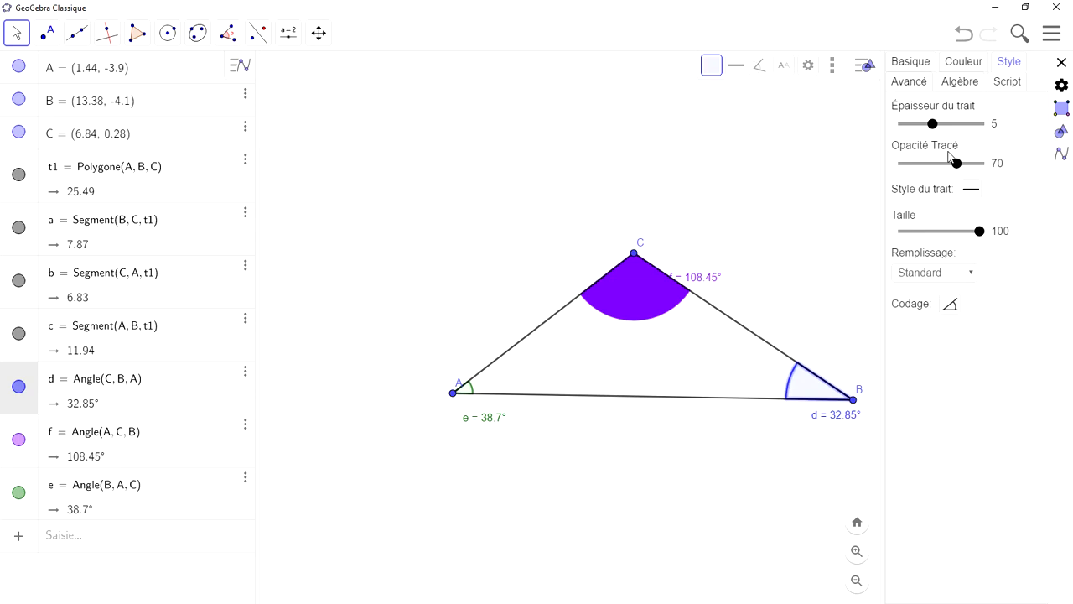
left_click_drag(957, 163, 1010, 159)
left_click(963, 62)
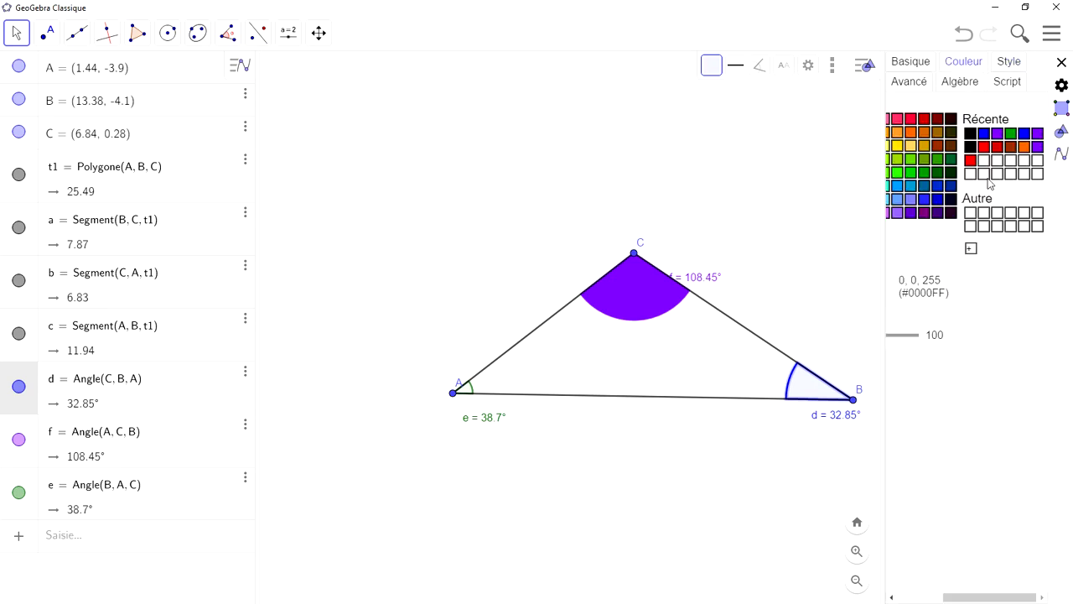
left_click_drag(968, 592, 922, 592)
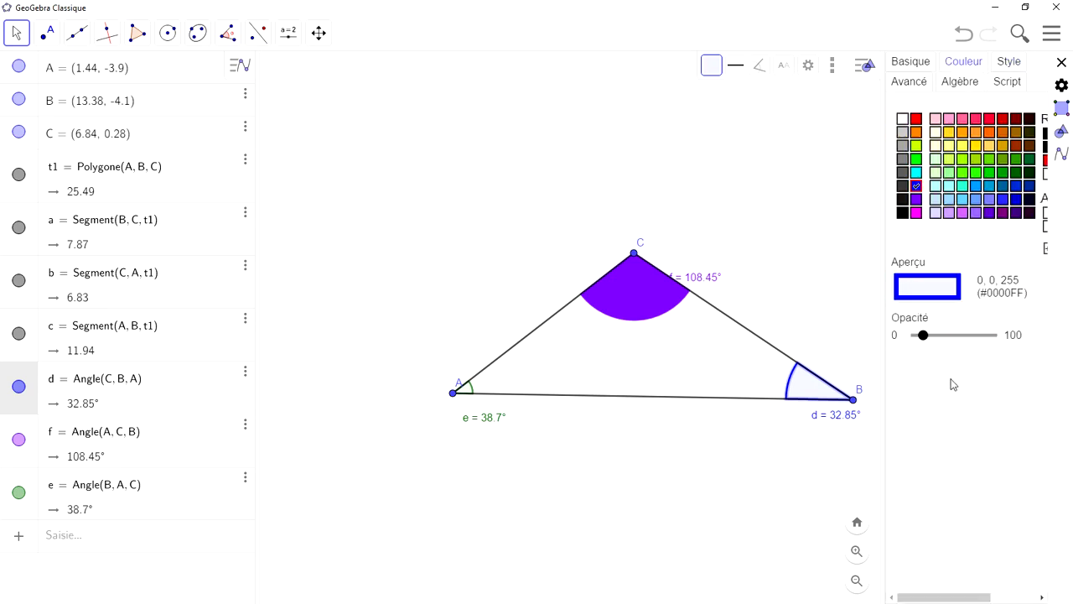
left_click_drag(925, 336, 1071, 340)
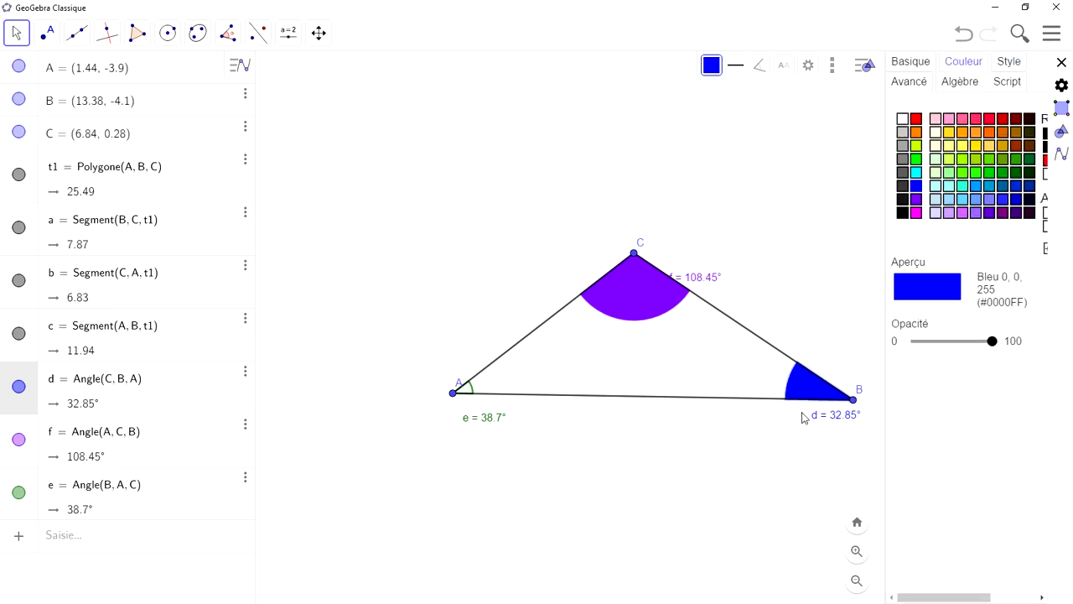
Set the marker size of angle e at vertex A to 100.
left_click(1002, 66)
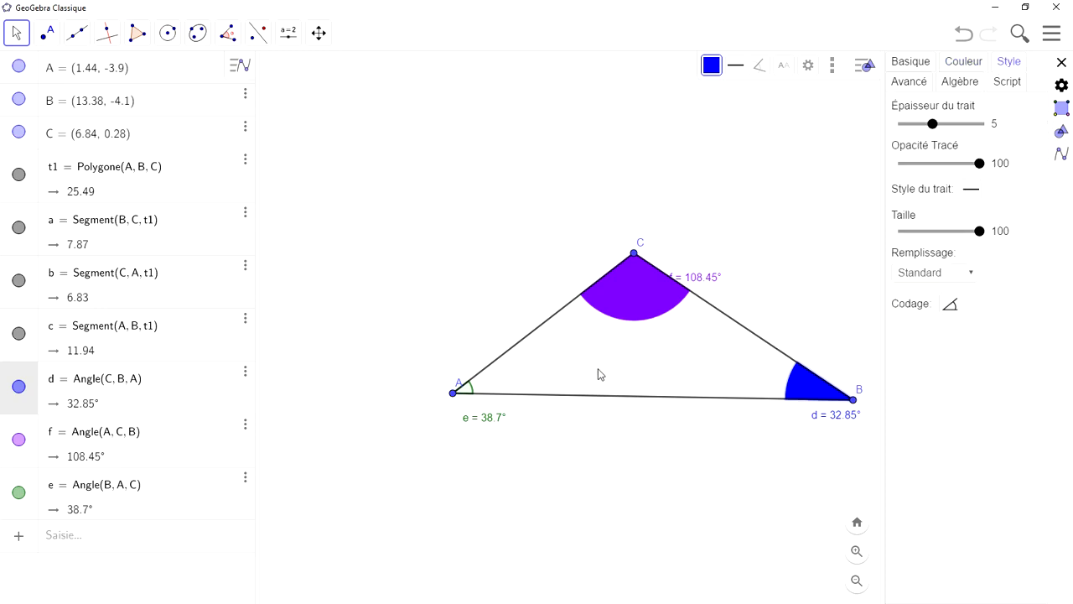
left_click(464, 391)
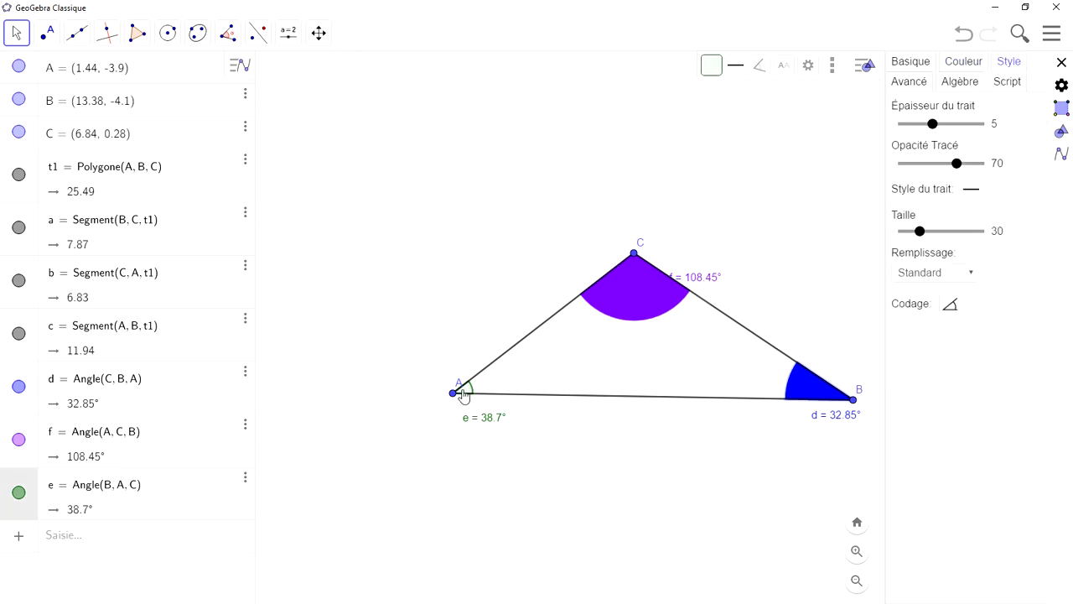
left_click_drag(950, 233, 1040, 233)
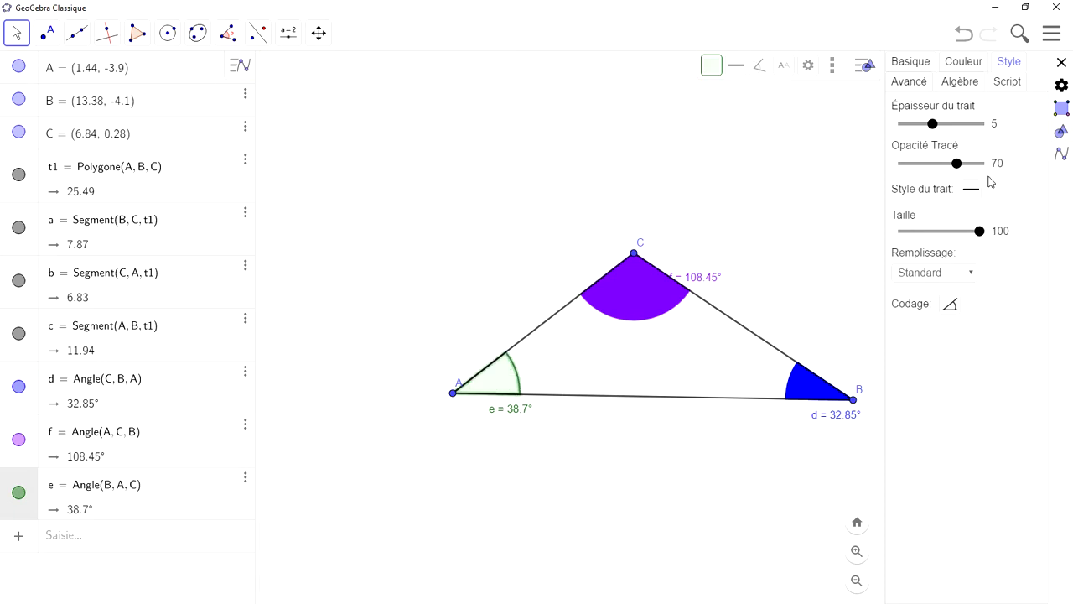
Colour angle e with the recent green 0, 153, 0 (#009900) at opacity 100 and close its properties.
left_click(963, 65)
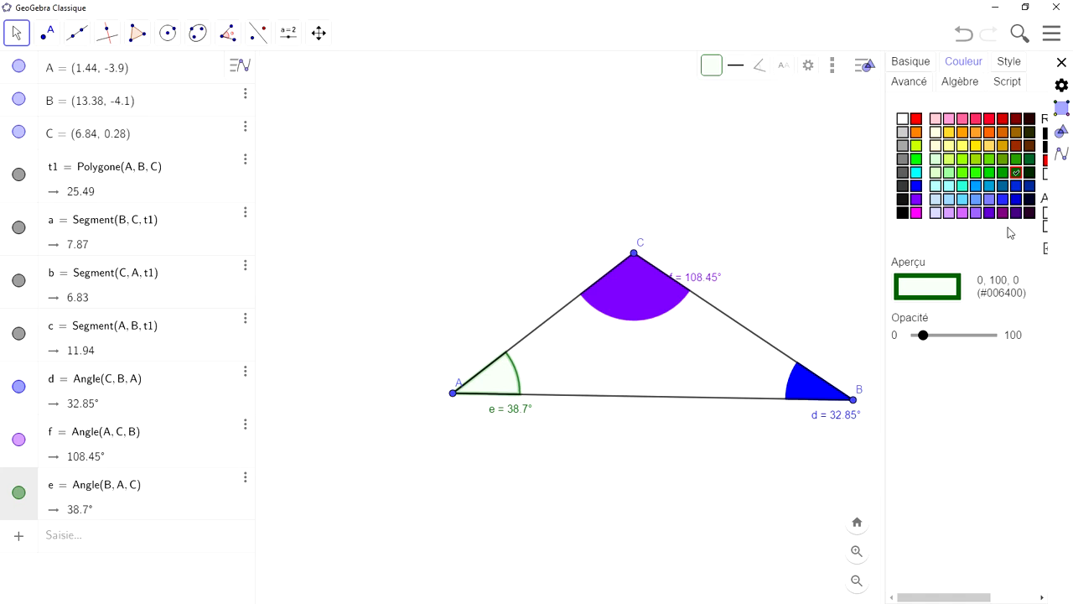
left_click_drag(948, 597, 993, 597)
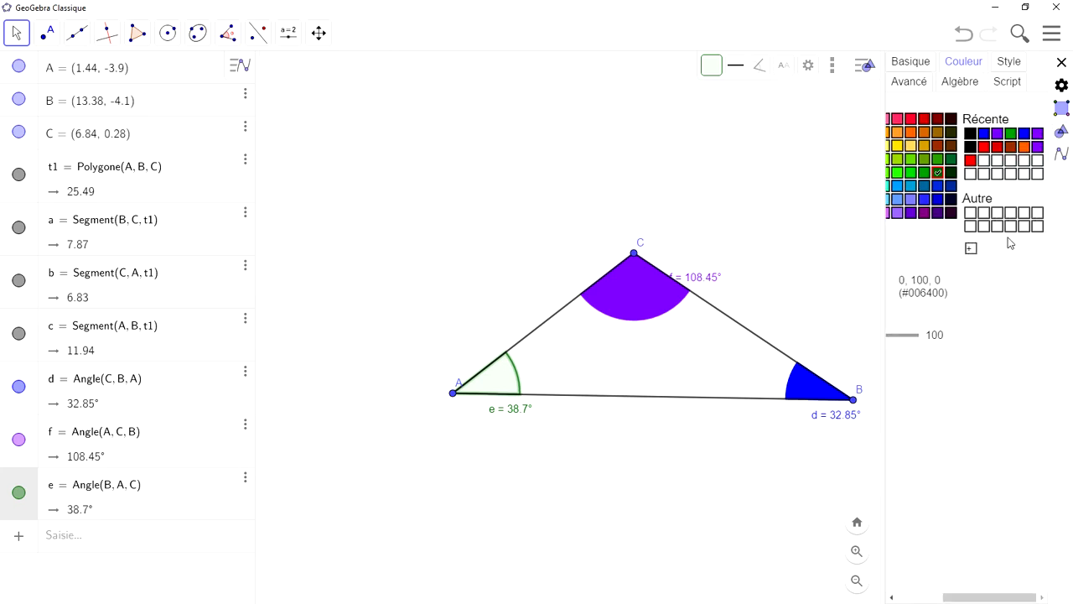
left_click(1011, 133)
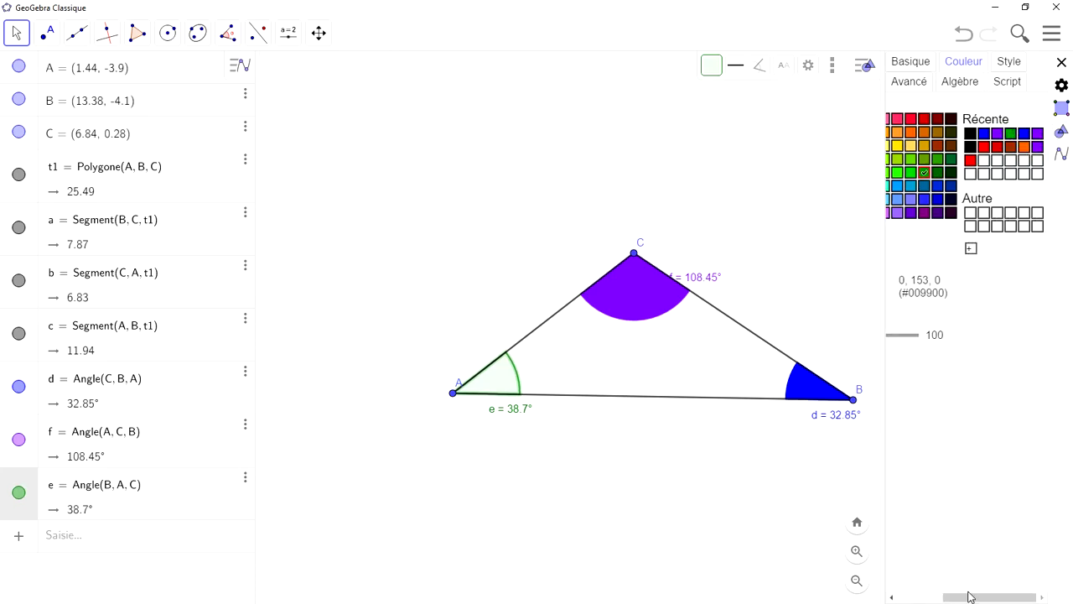
left_click_drag(976, 597, 931, 597)
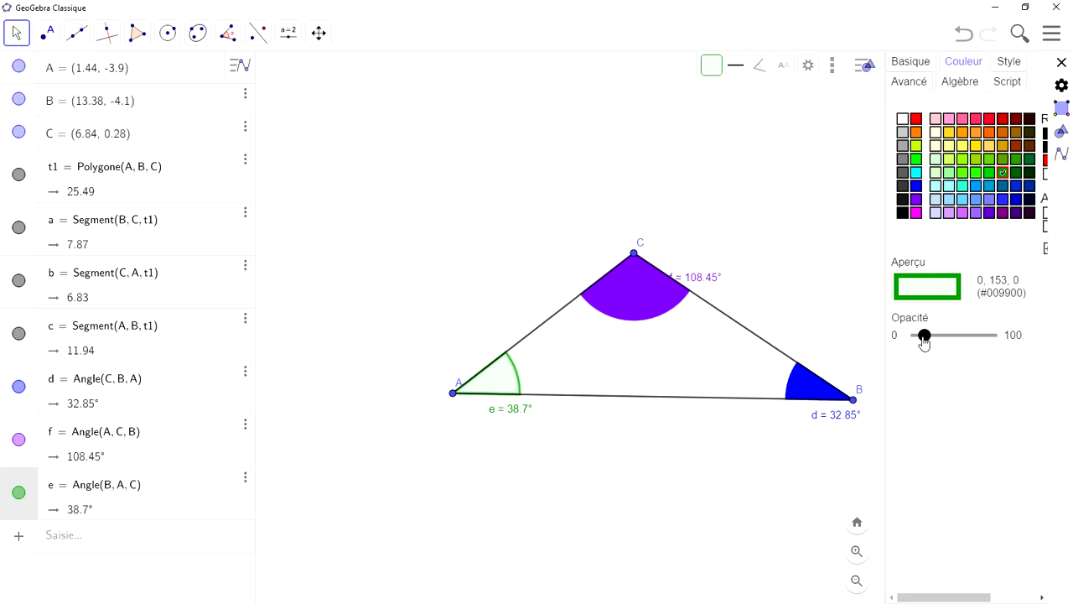
left_click_drag(925, 335, 1071, 342)
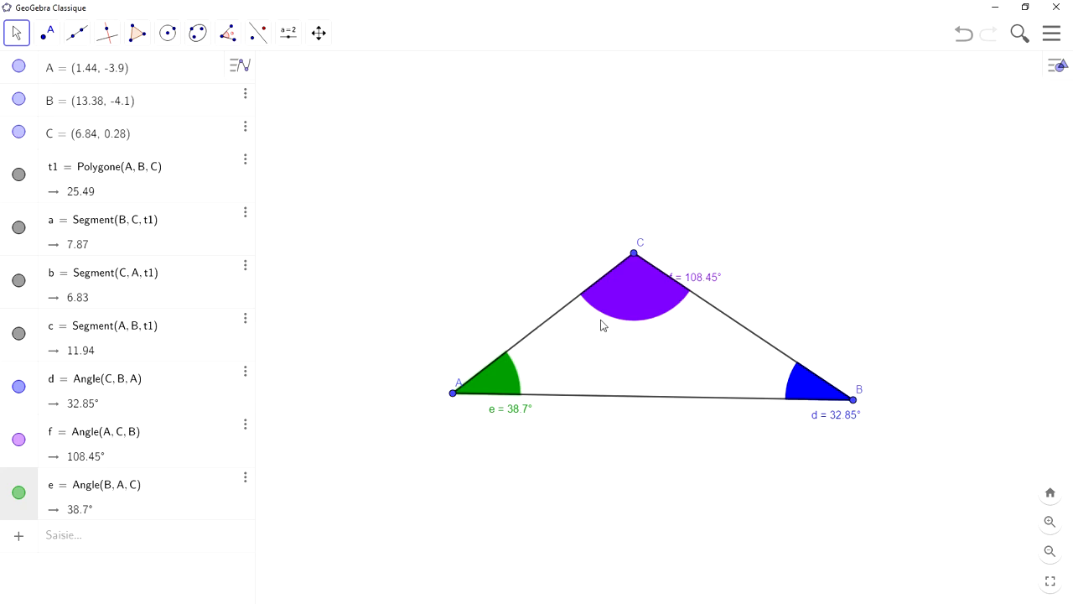
Move the labels of angles f, d and e away from the triangle's sides so they sit clearly outside it.
left_click_drag(699, 278, 701, 259)
left_click_drag(845, 419, 856, 428)
left_click_drag(515, 418, 517, 427)
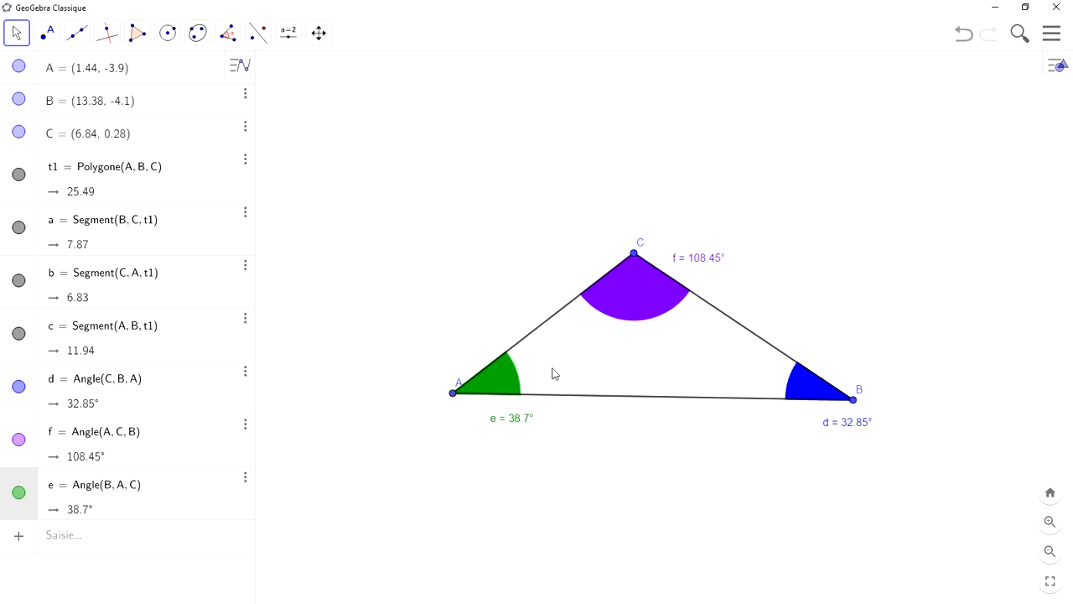
Move vertex C to about (7.96, -0.86) to reshape the triangle.
left_click_drag(634, 253, 671, 291)
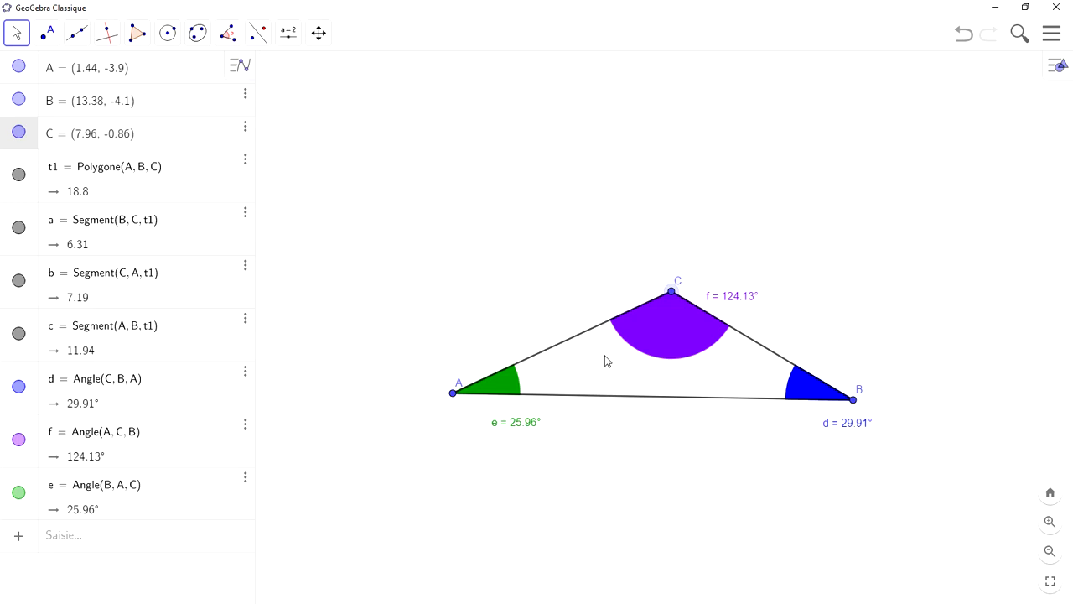
Draw a nearly horizontal line above the triangle through new points at about (4.06, 2.86) and (12.74, 2.88).
left_click_drag(633, 364, 576, 404)
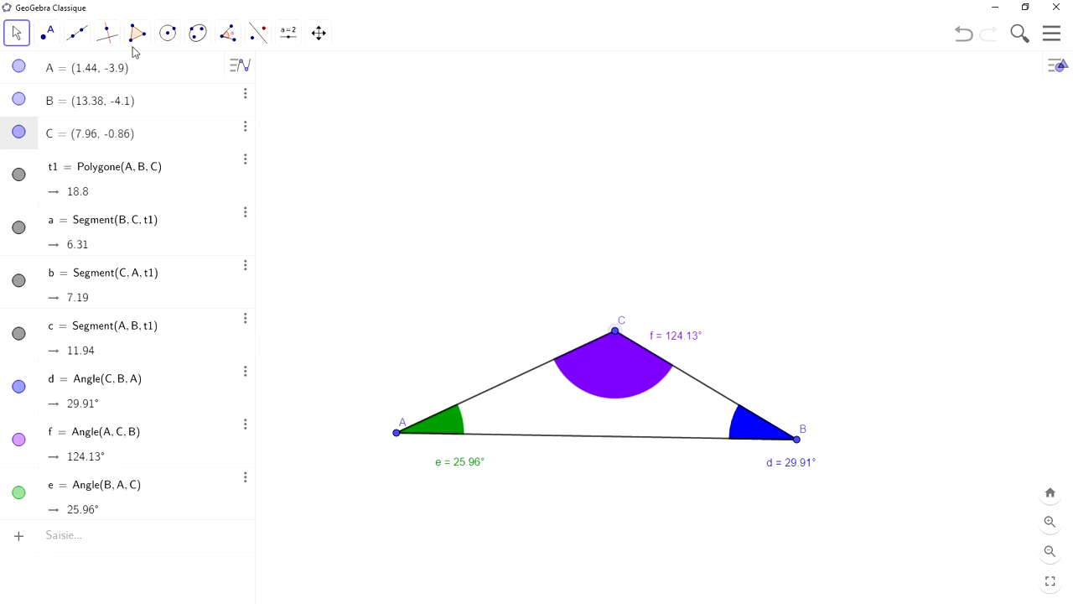
left_click(78, 37)
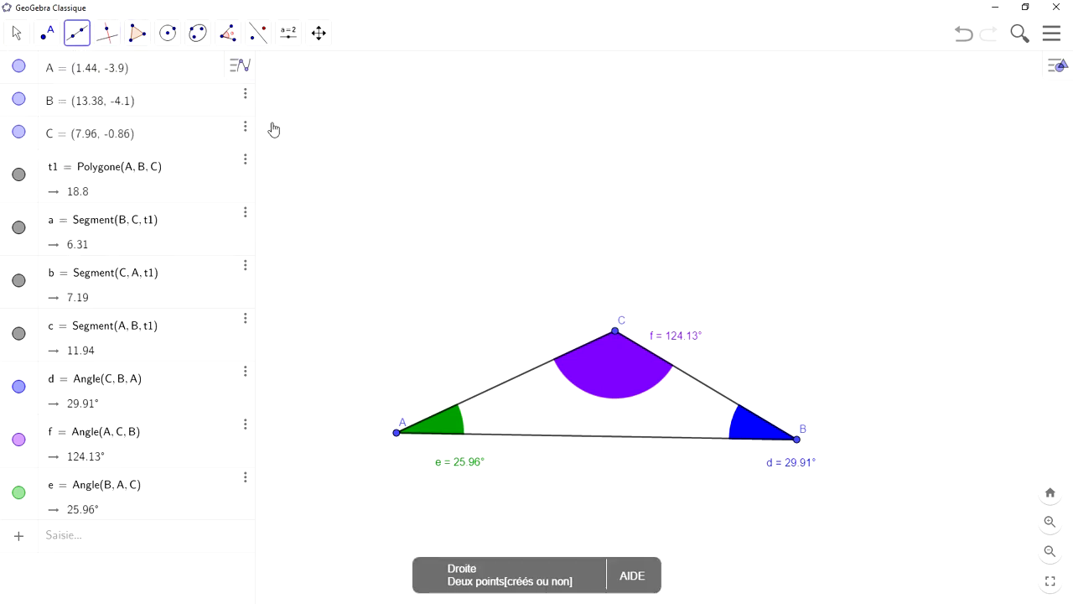
left_click(484, 205)
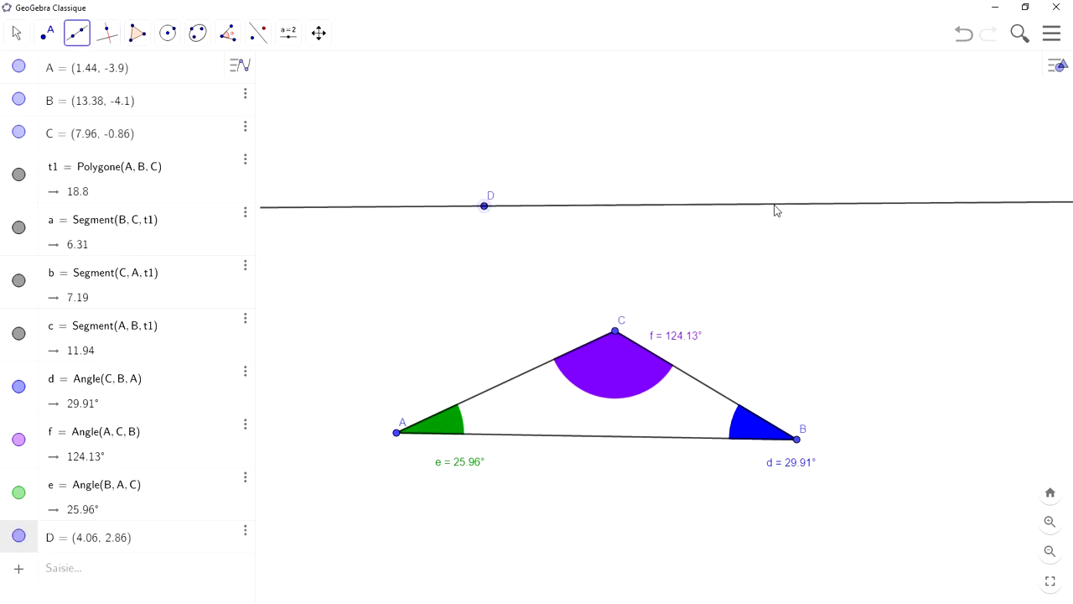
left_click(775, 207)
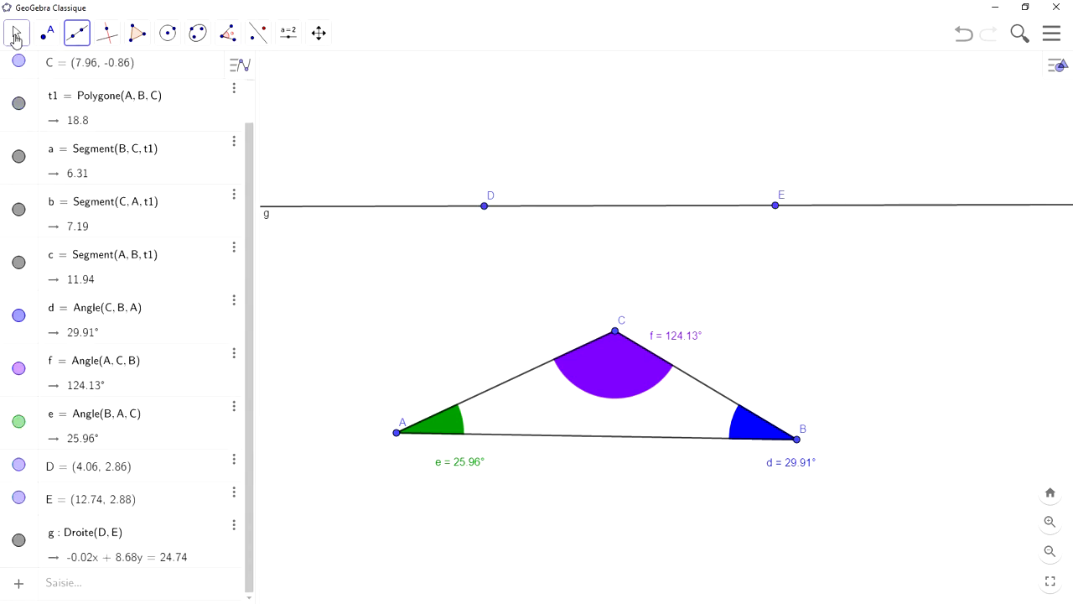
Move point D to about (7.6, 2.82), closer to E, and hide the label of the line through them.
left_click(15, 33)
left_click_drag(486, 209, 603, 208)
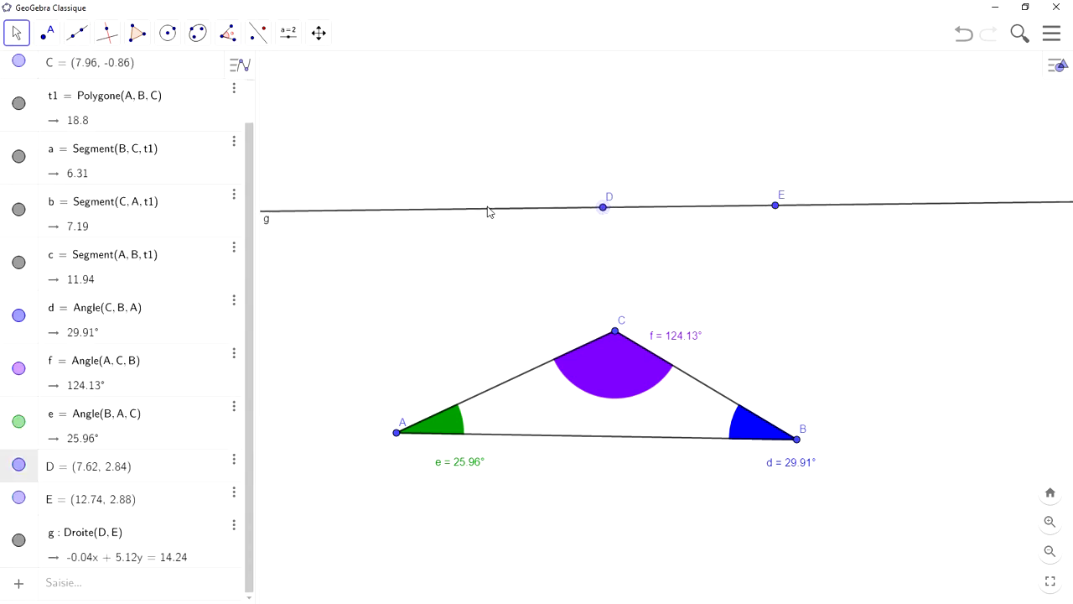
left_click(334, 212)
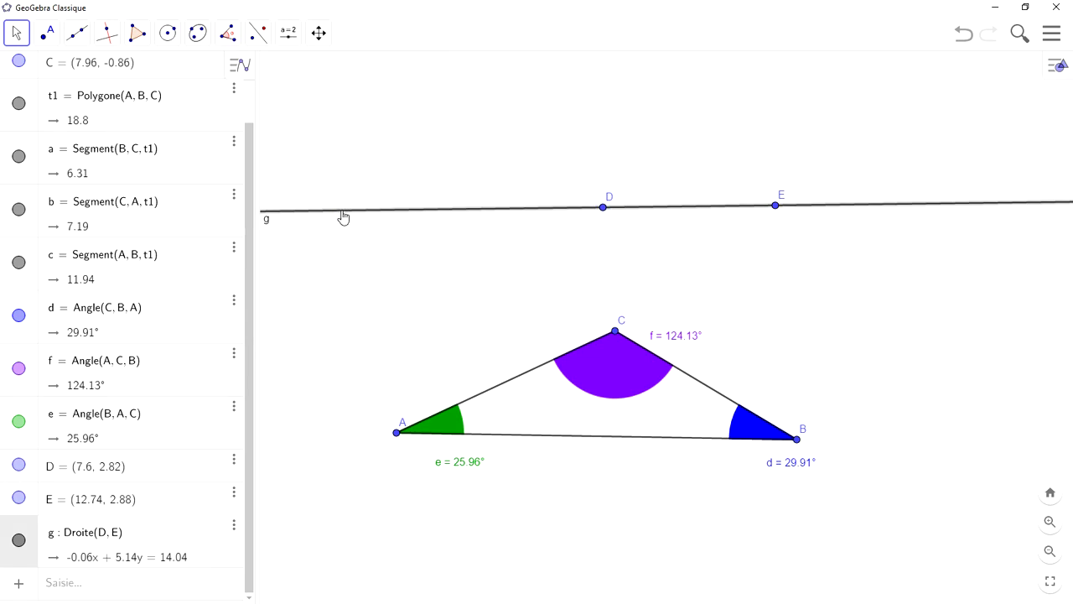
right_click(343, 217)
left_click(352, 300)
Construct an anticlockwise angle of given size d from point E around vertex D.
left_click(228, 32)
left_click(257, 101)
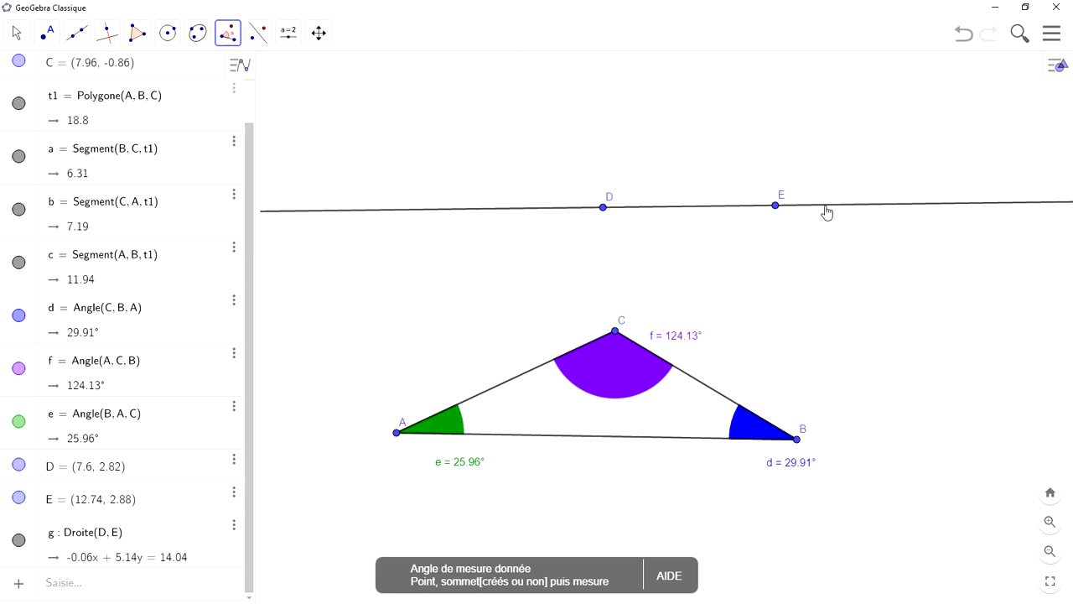
left_click(776, 206)
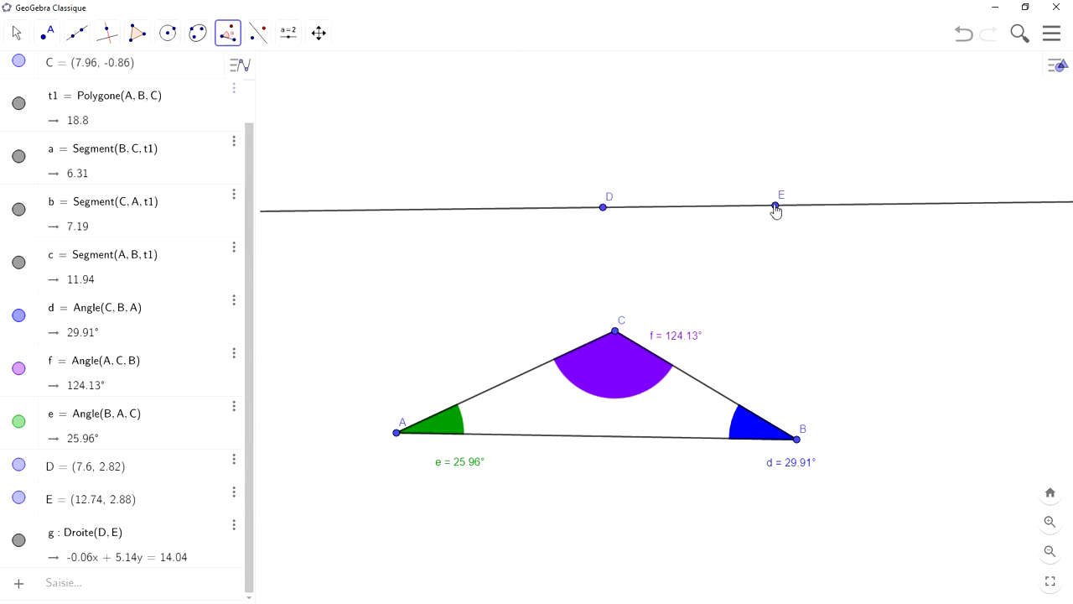
left_click(603, 208)
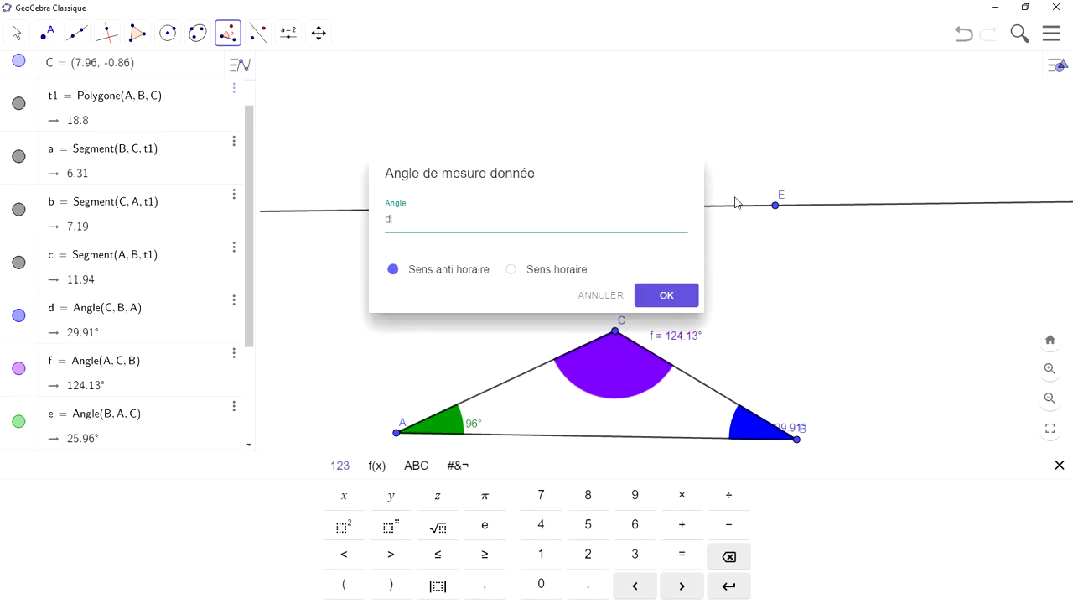
key("Return")
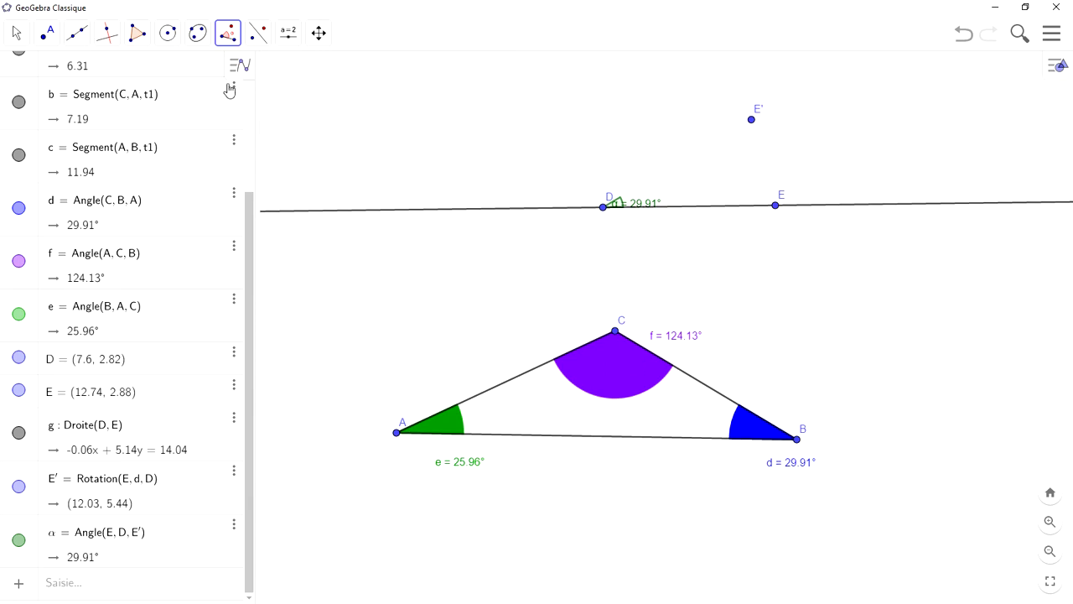
Draw a segment from D to the rotated point E'.
left_click(78, 39)
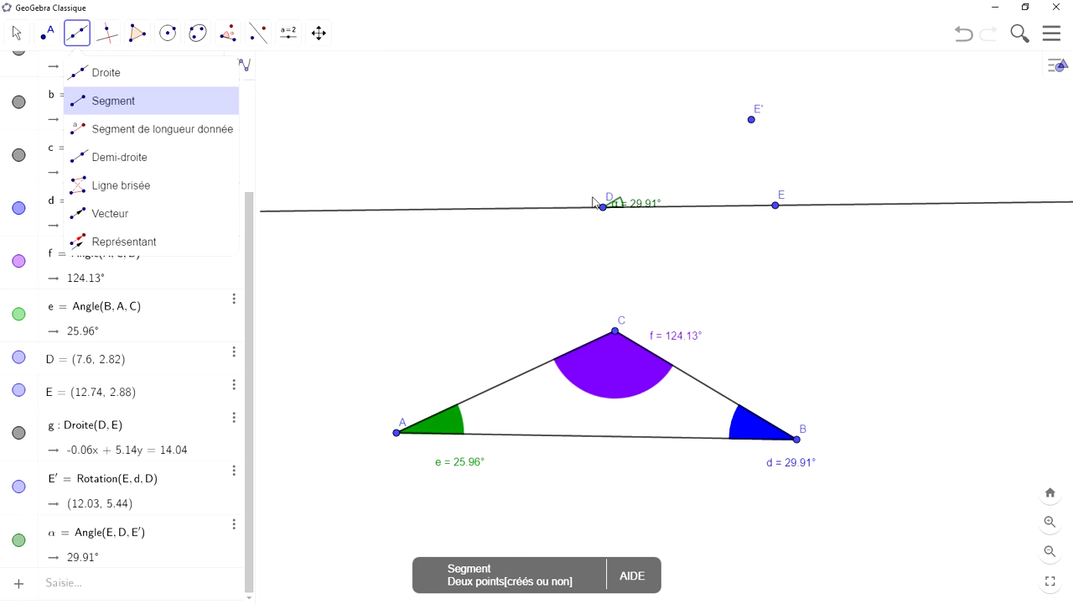
left_click(97, 99)
left_click(603, 208)
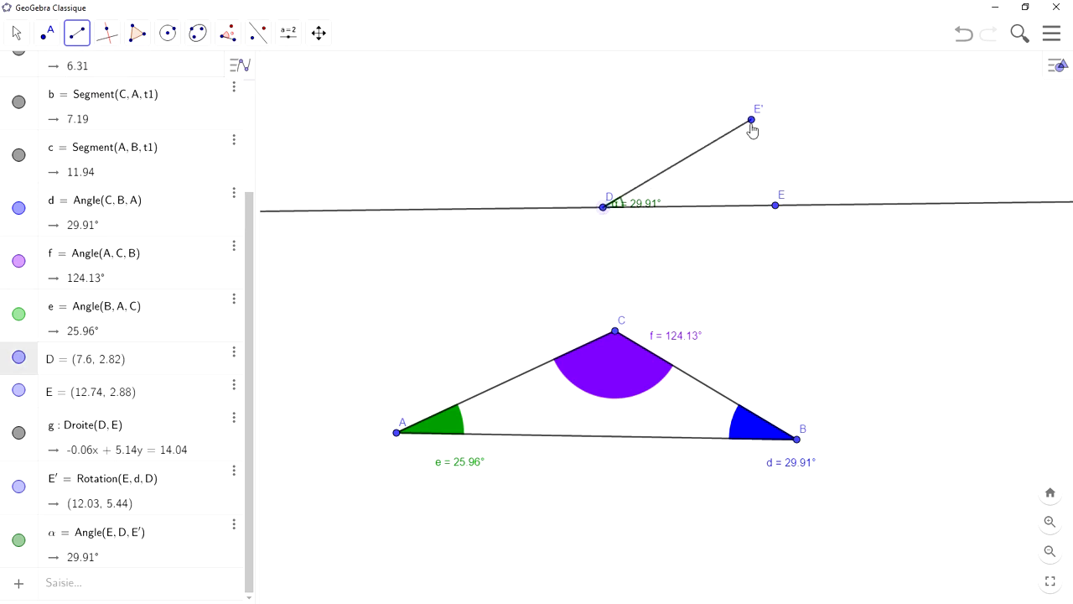
left_click(751, 120)
Colour angle α at D with the recent blue 0, 0, 255 (#0000FF) and set its marker size to 100.
left_click(16, 33)
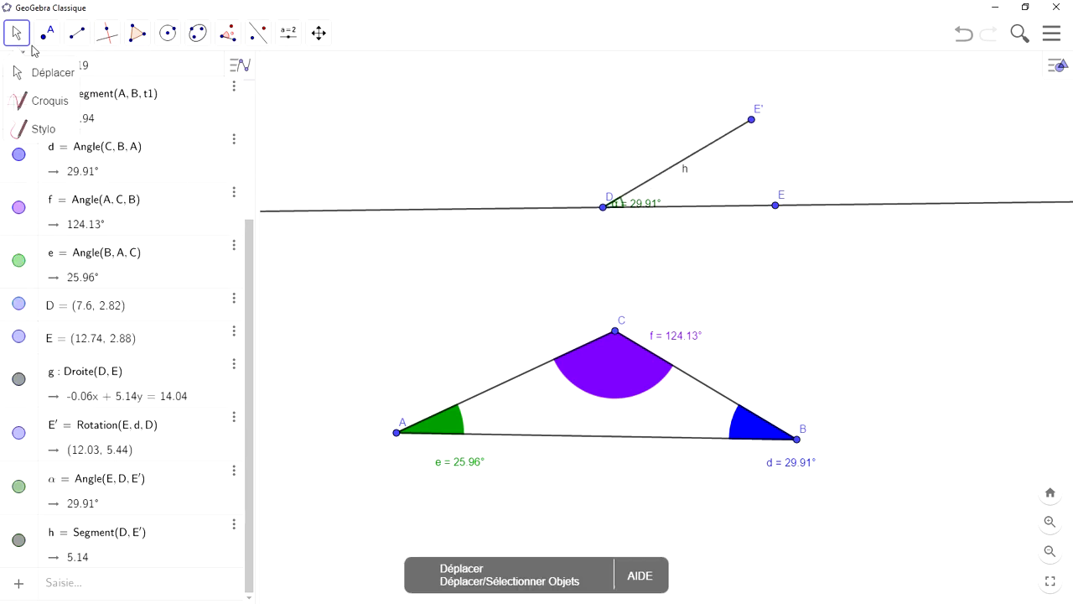
left_click(15, 36)
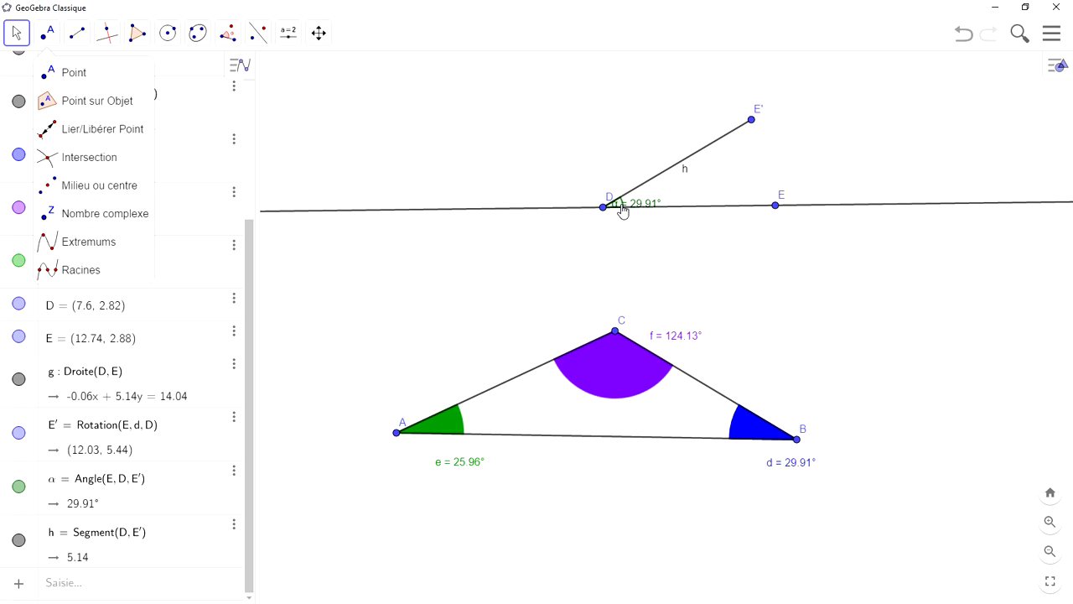
right_click(622, 211)
left_click(671, 301)
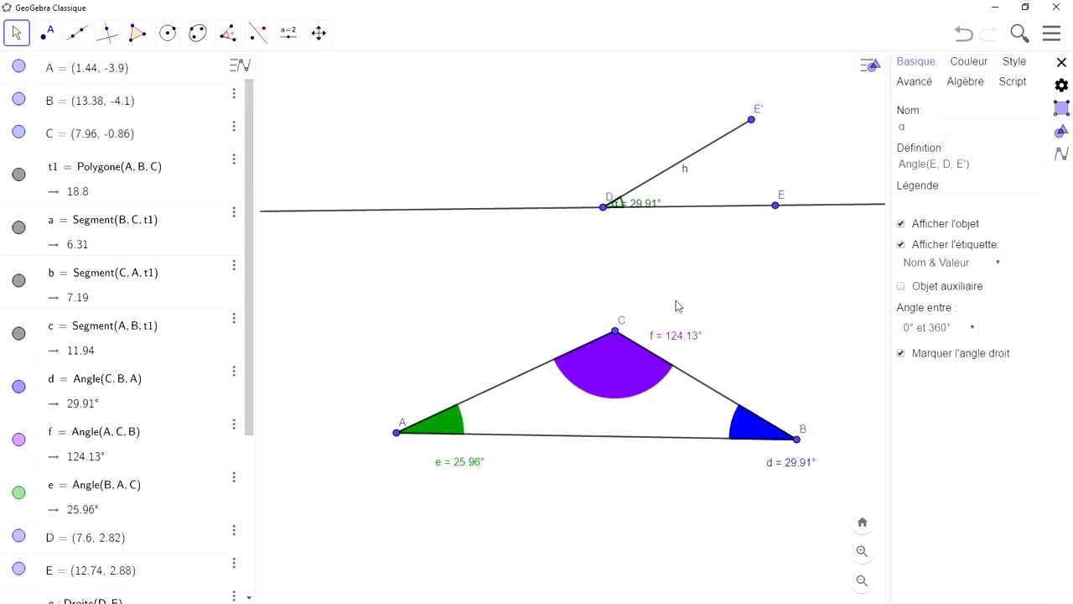
left_click(971, 64)
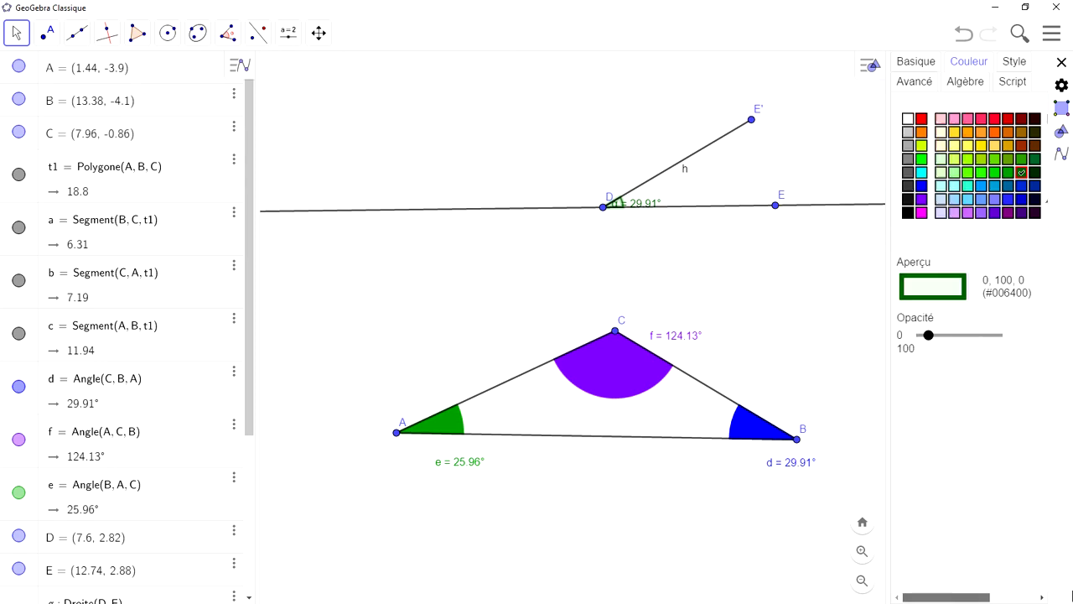
left_click_drag(986, 595, 1033, 596)
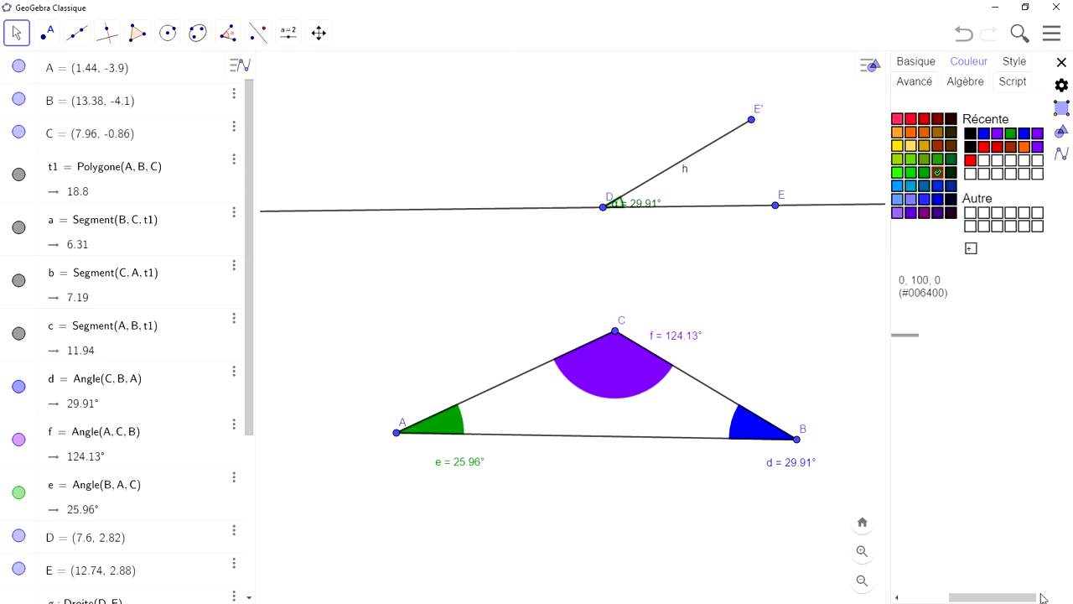
left_click(983, 133)
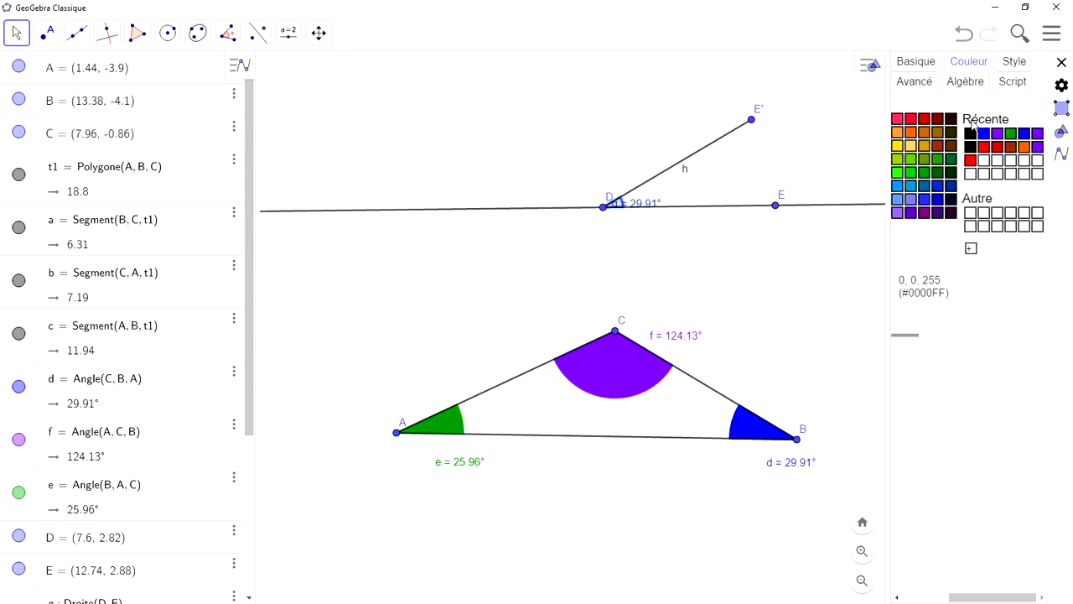
left_click(1014, 61)
left_click_drag(933, 232, 997, 233)
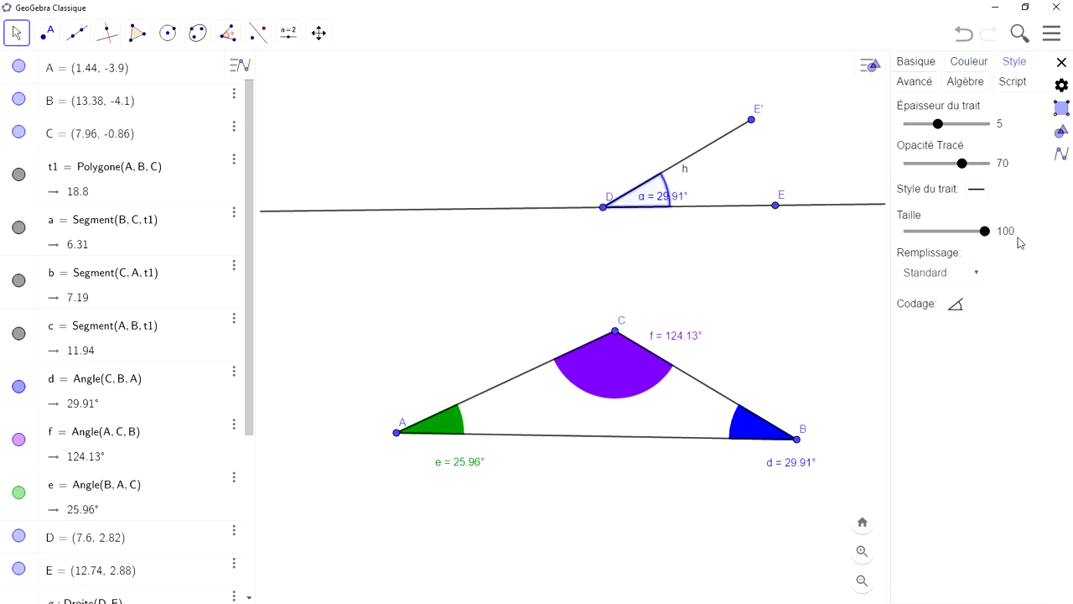
Set the opacity of angle α to 100, move its label below the line and close its properties.
left_click(960, 63)
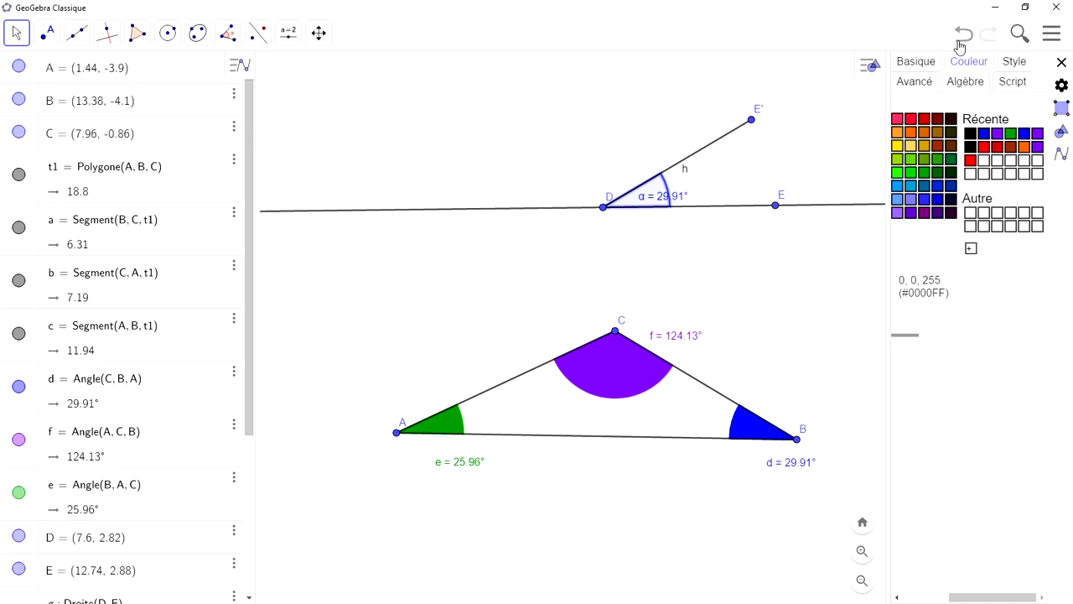
left_click_drag(993, 601, 886, 595)
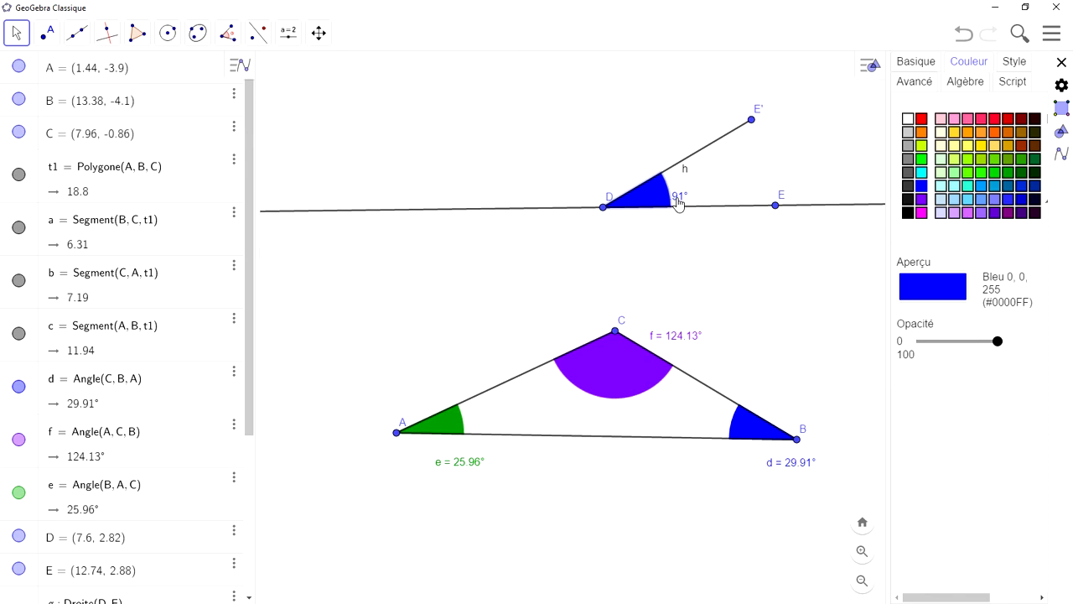
left_click_drag(677, 203, 680, 231)
left_click(1062, 62)
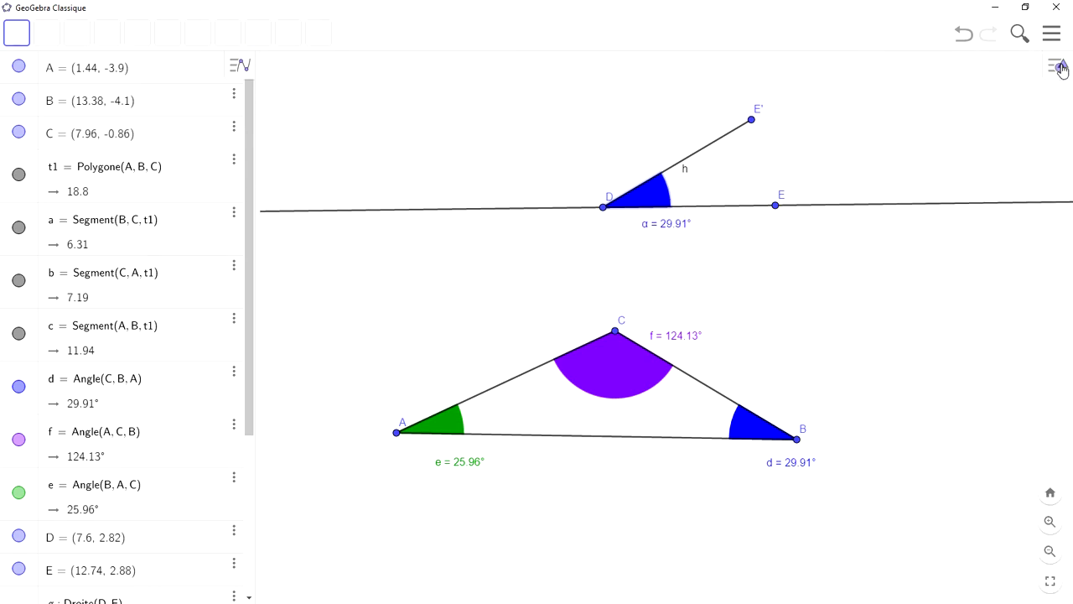
Reshape the triangle by moving vertex C by way of about (9.82, -0.26) to about (8.36, -0.16).
left_click_drag(617, 332, 678, 312)
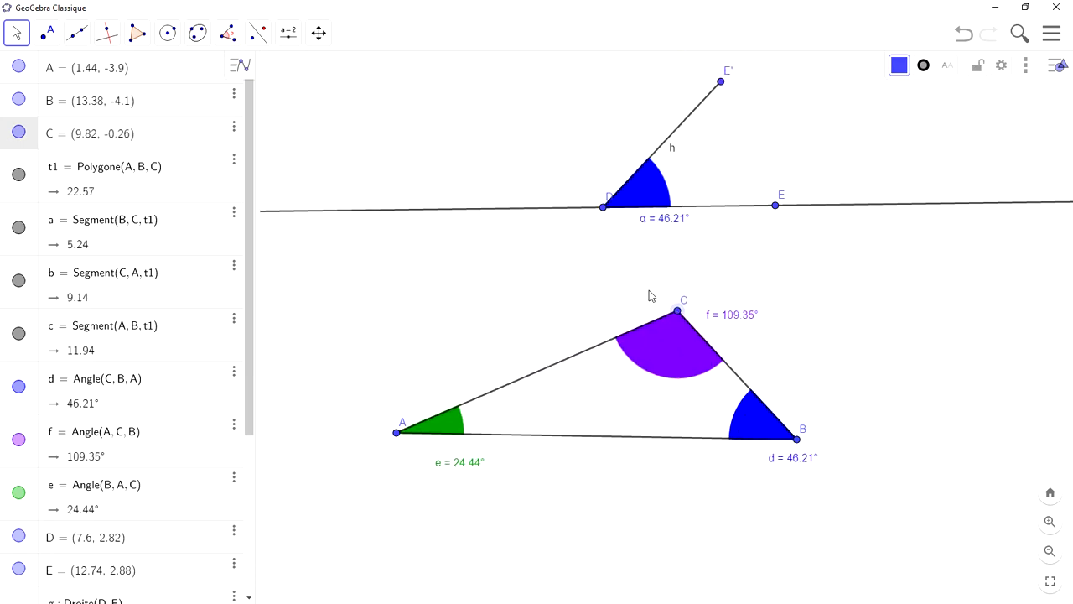
left_click_drag(675, 317, 628, 309)
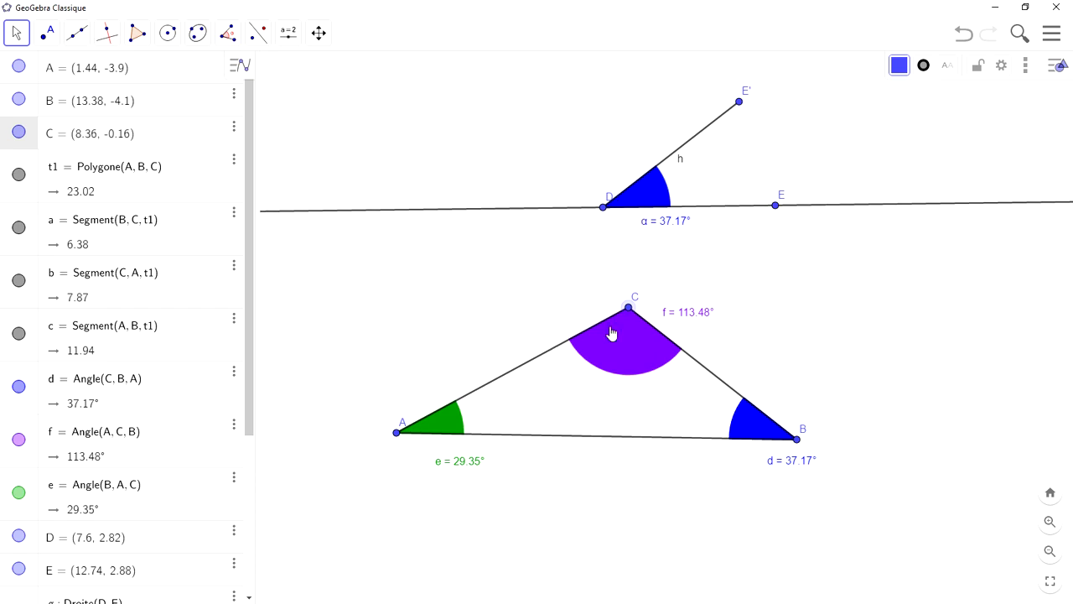
Construct an anticlockwise angle of given size f from point E' around vertex D.
left_click(227, 46)
left_click(276, 101)
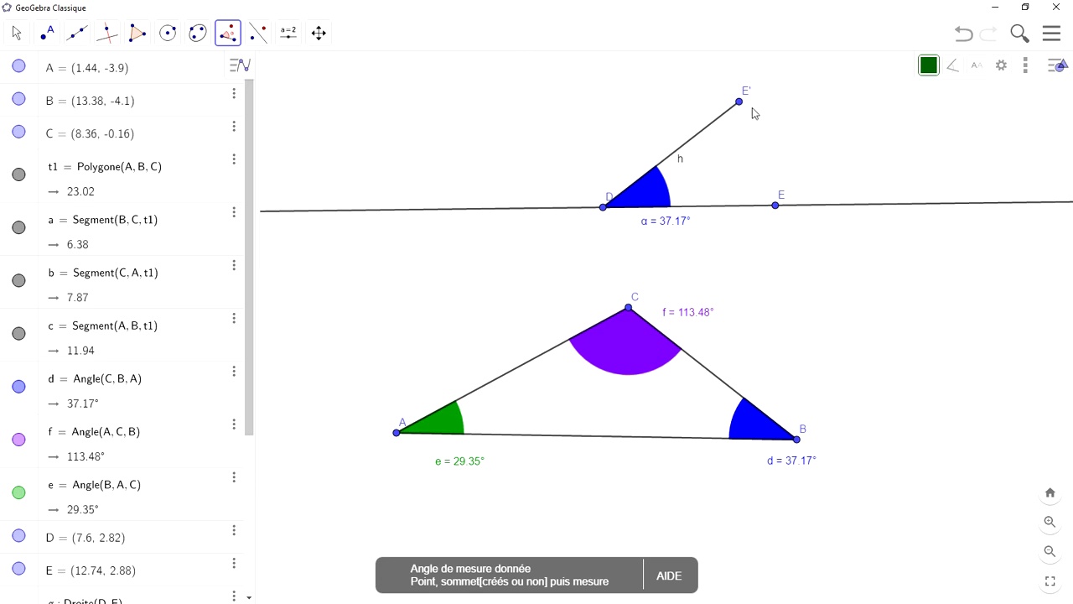
left_click(598, 213)
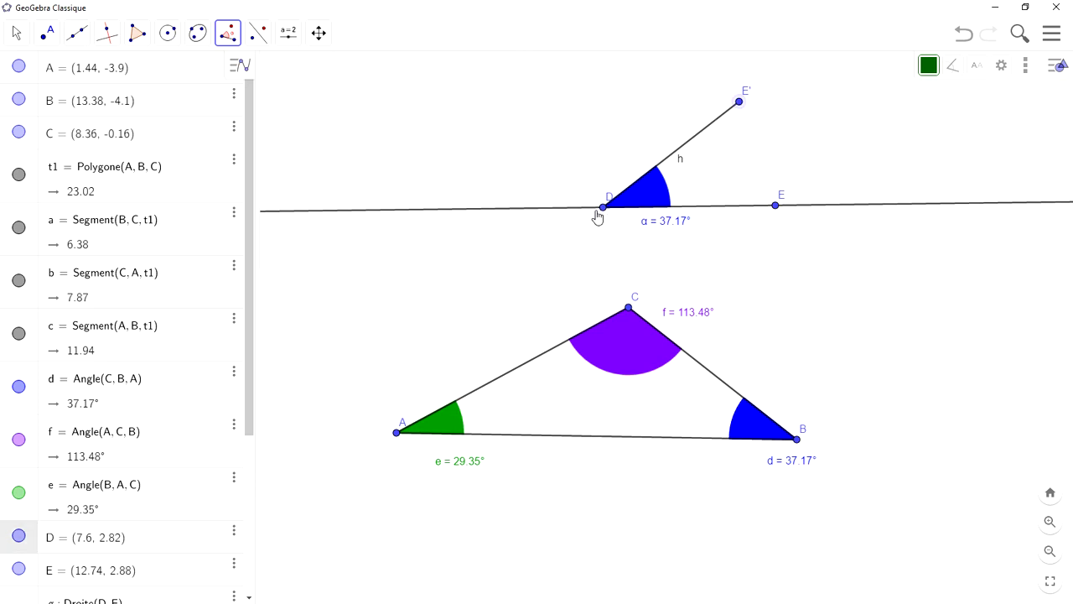
left_click(596, 213)
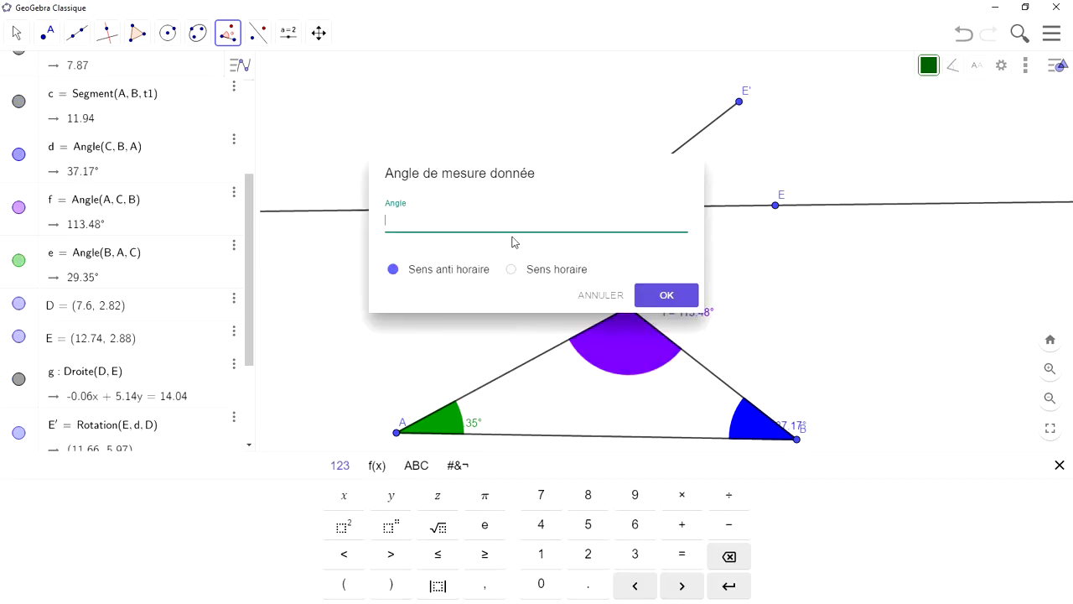
key("Return")
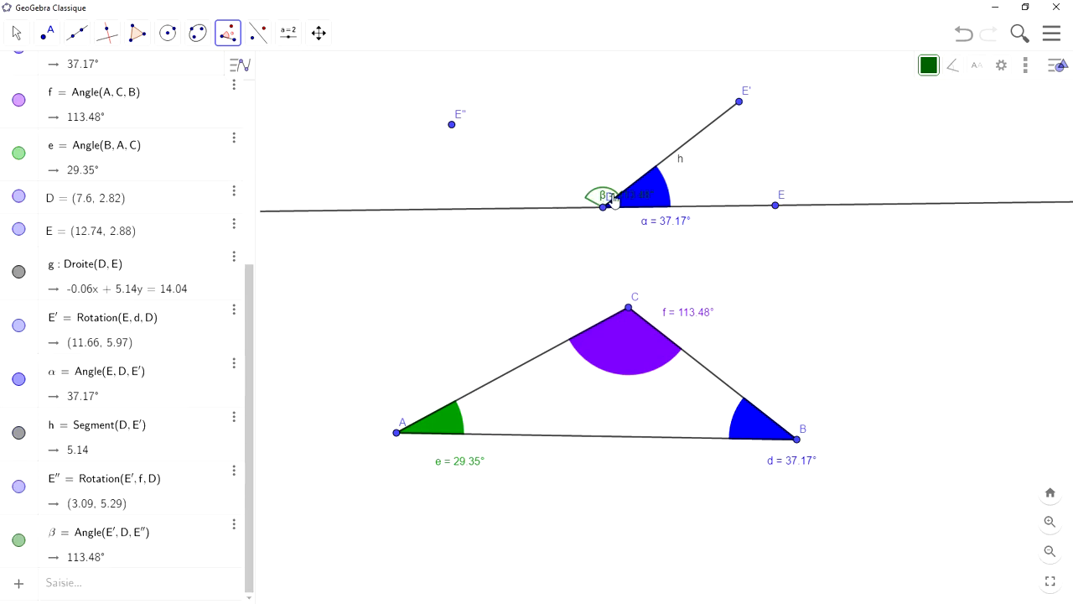
Move the label of angle β below the line and draw a segment from E'' to D.
left_click(16, 33)
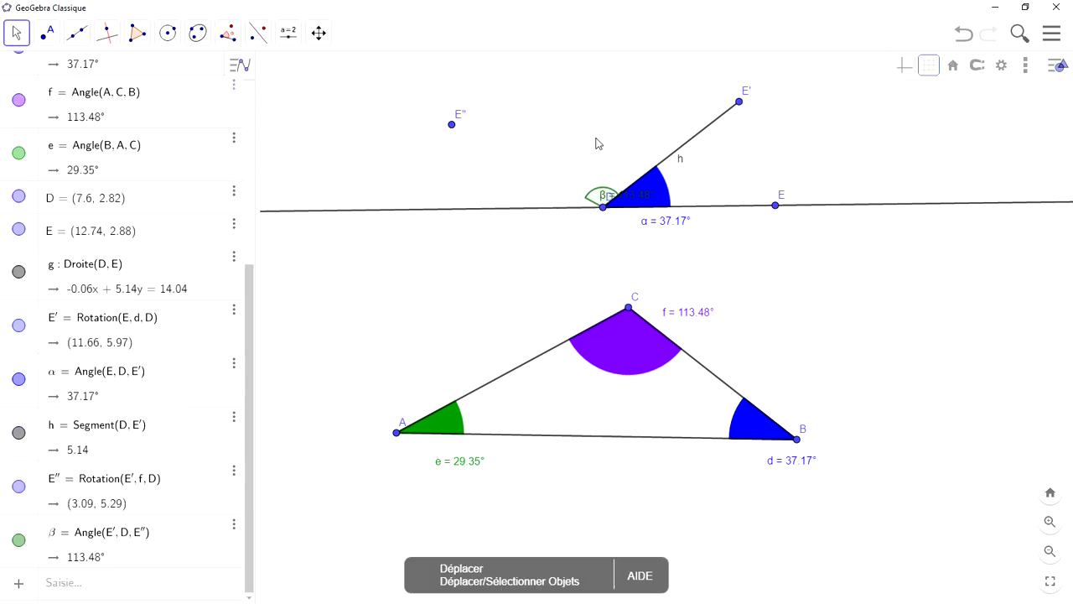
left_click_drag(615, 206, 619, 246)
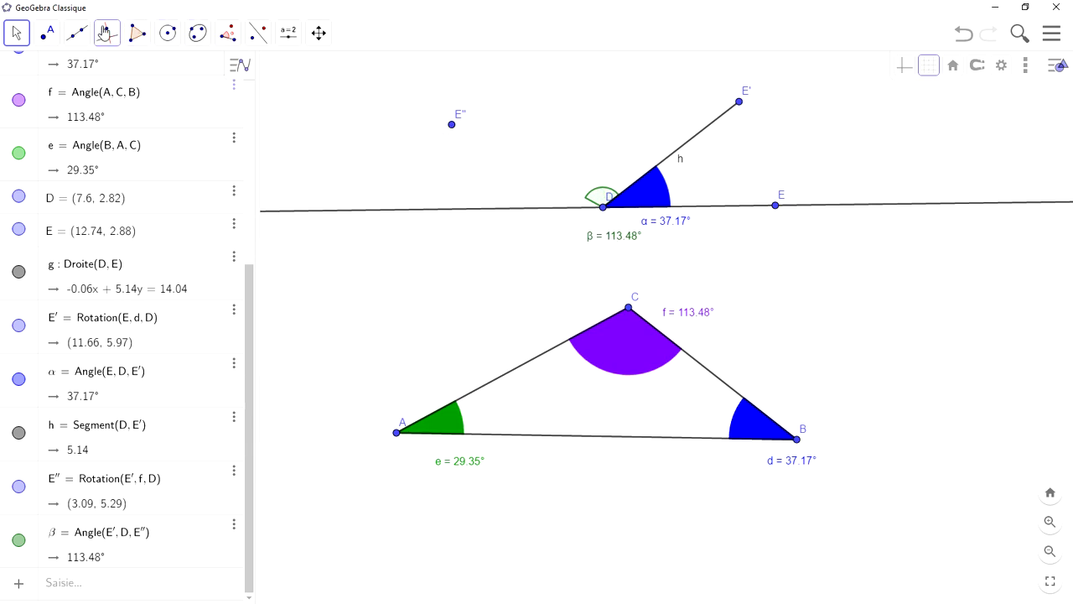
left_click(76, 33)
left_click(96, 100)
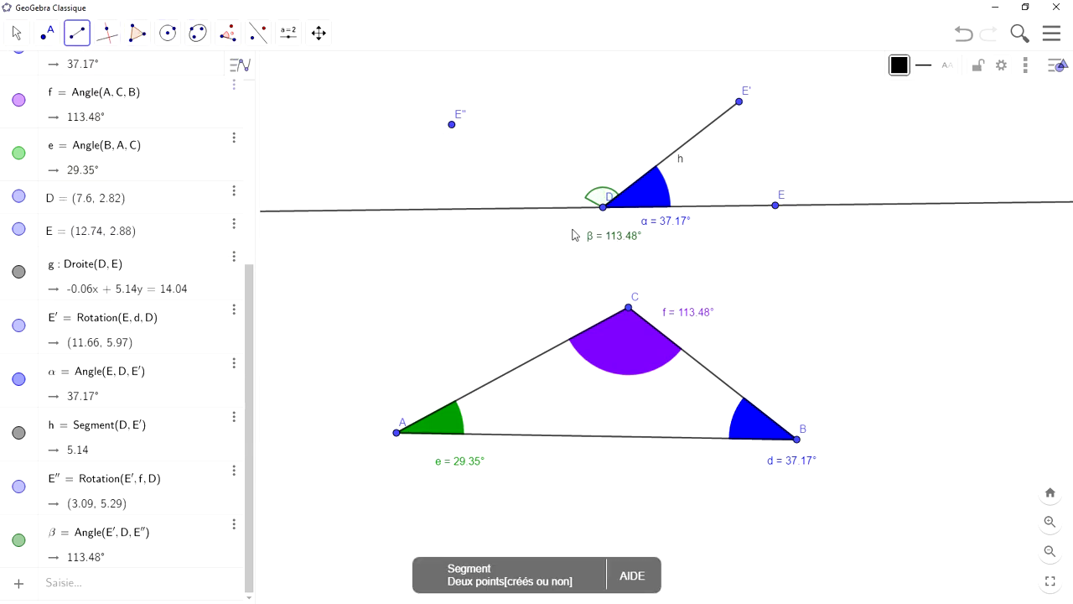
left_click(450, 127)
left_click(603, 209)
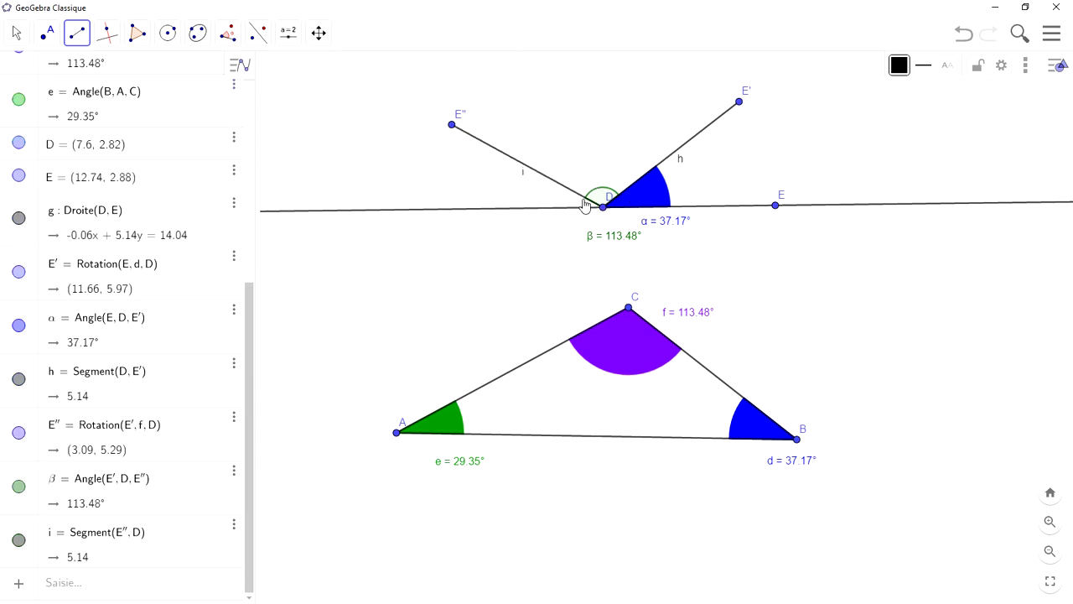
Open the properties of angle β at vertex D and recolour it violet (127, 0, 255).
left_click(15, 33)
left_click(8, 79)
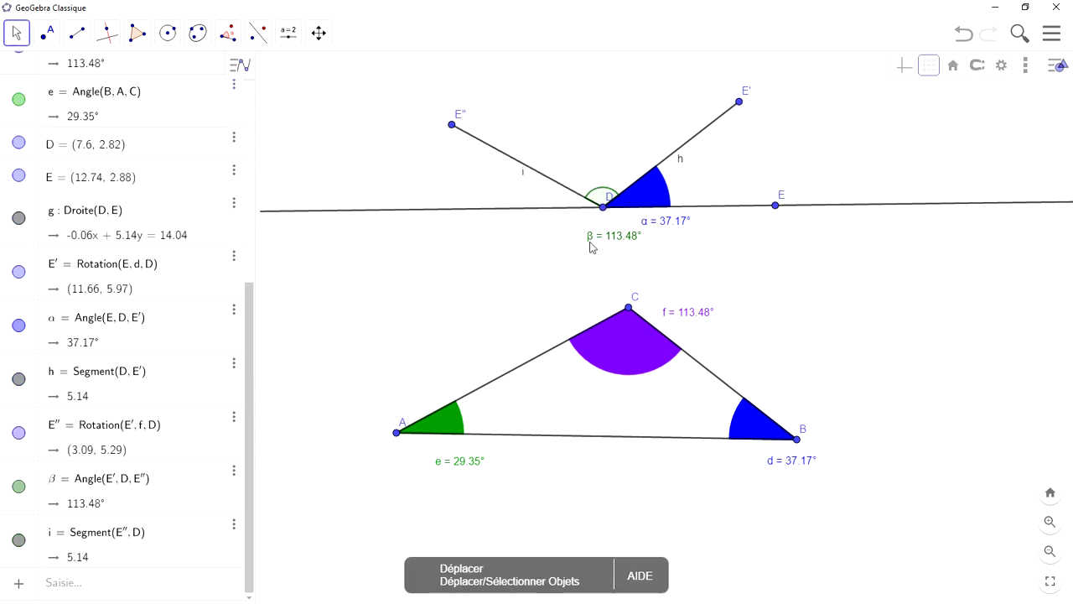
left_click(601, 209)
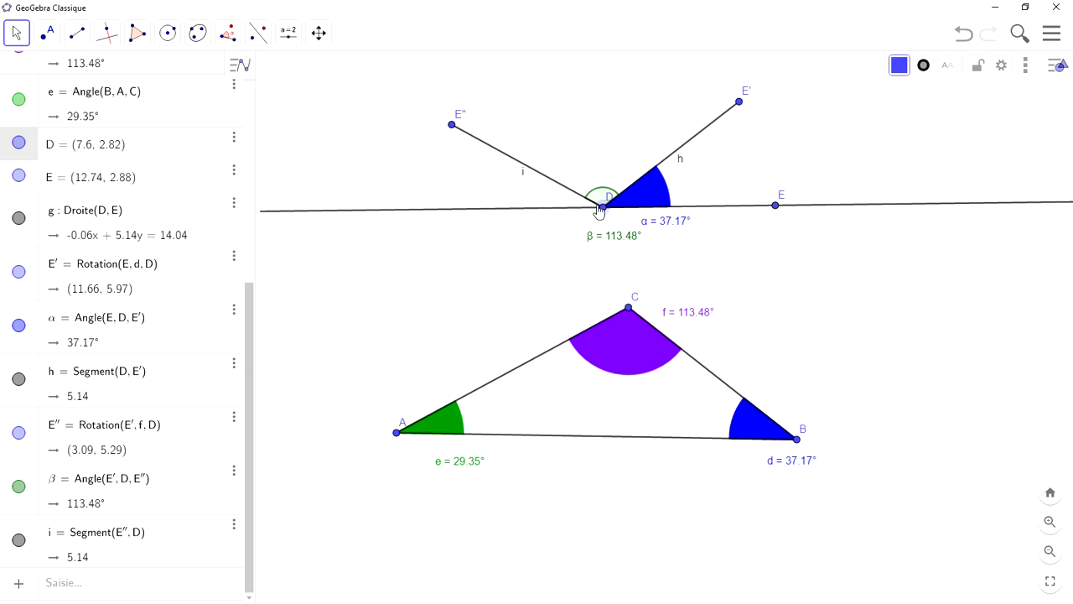
left_click(603, 201)
right_click(601, 200)
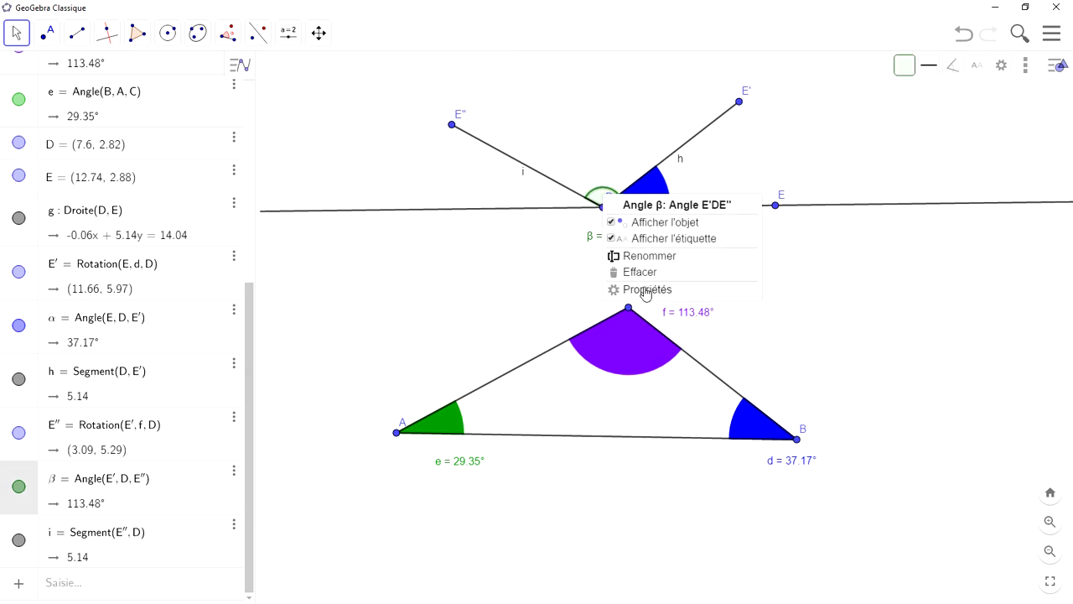
left_click(694, 291)
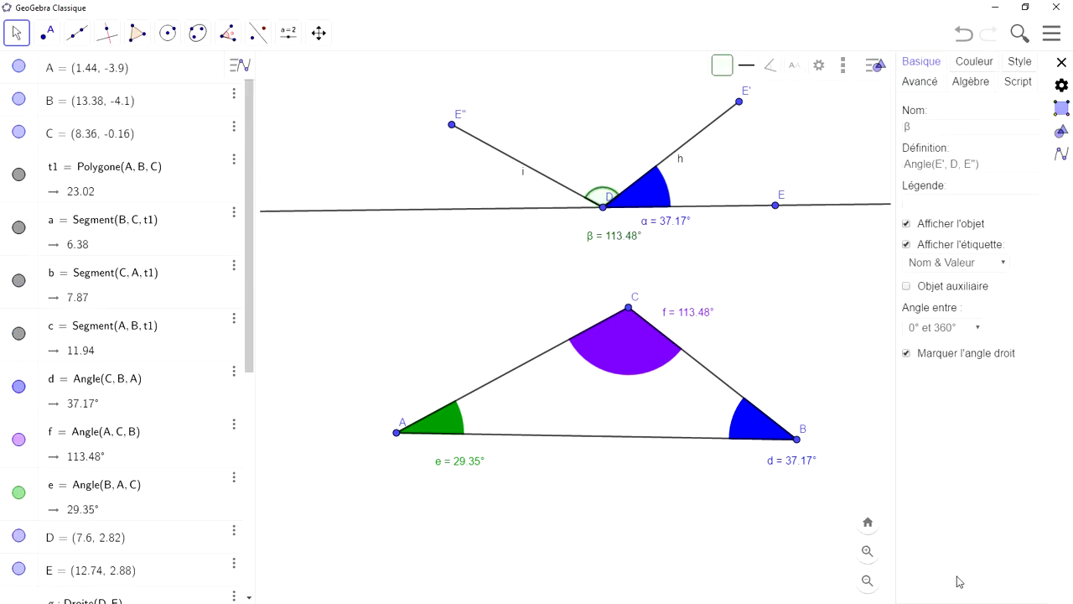
left_click(976, 66)
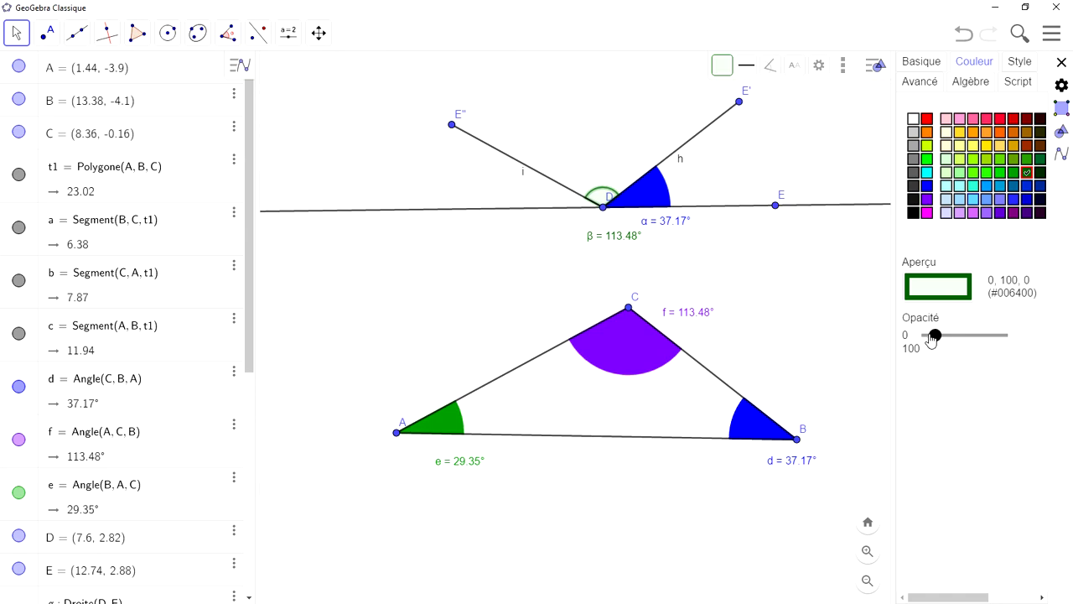
left_click_drag(978, 595, 1027, 594)
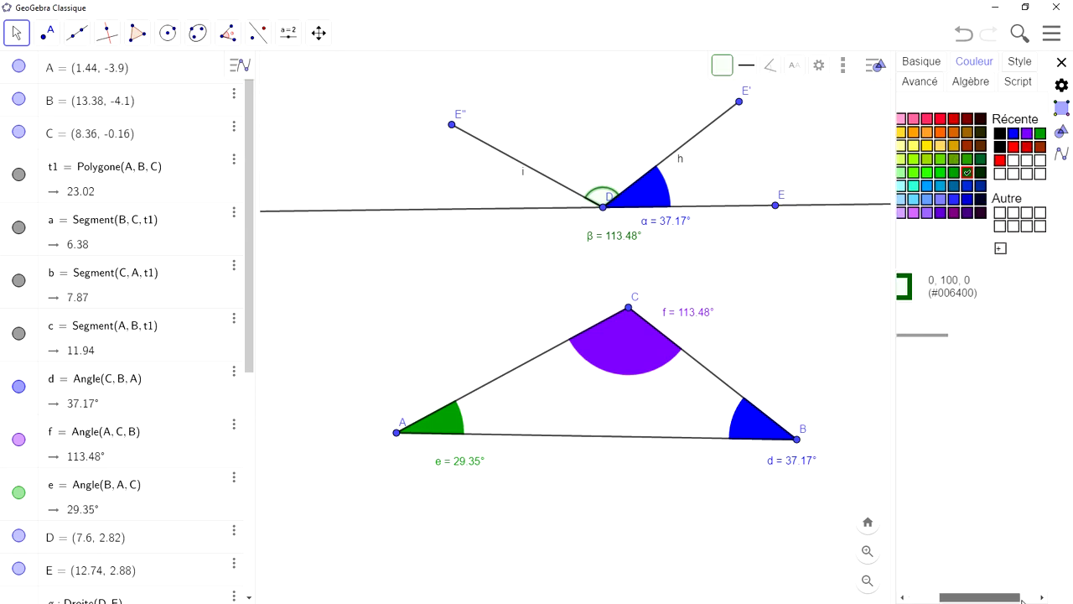
left_click(1037, 134)
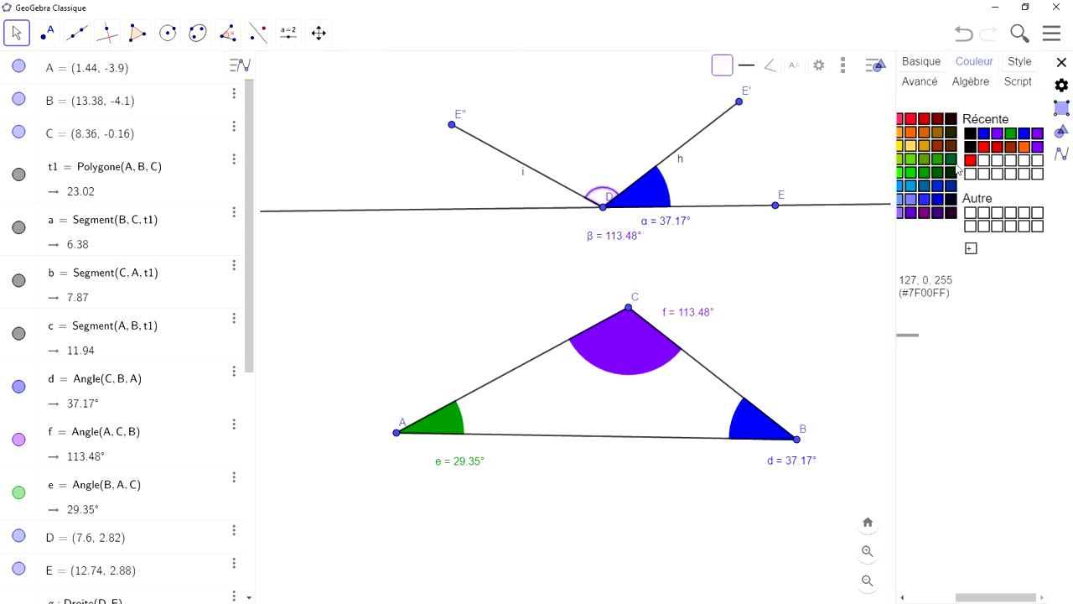
Set the size of angle β to 100 and its opacity to 100, and close its properties.
left_click(1020, 63)
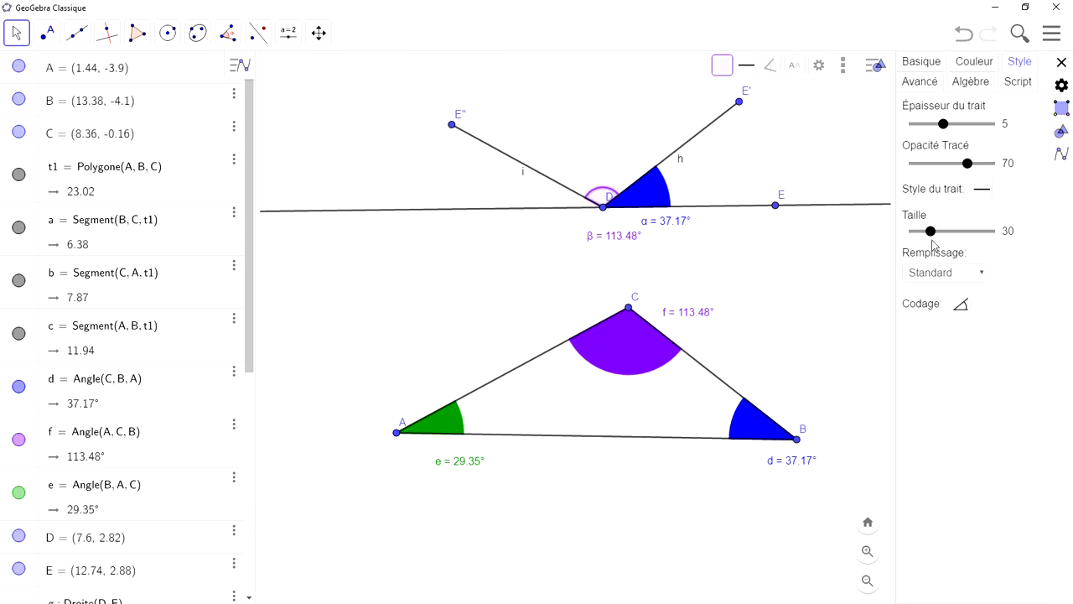
left_click_drag(931, 230, 1013, 207)
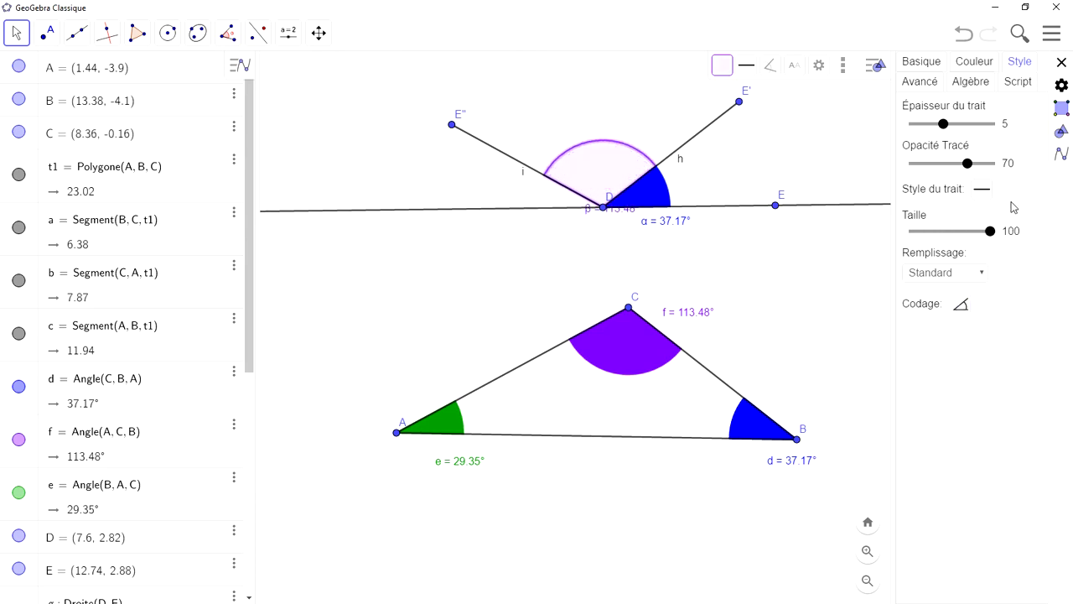
left_click(968, 66)
left_click_drag(983, 591, 949, 591)
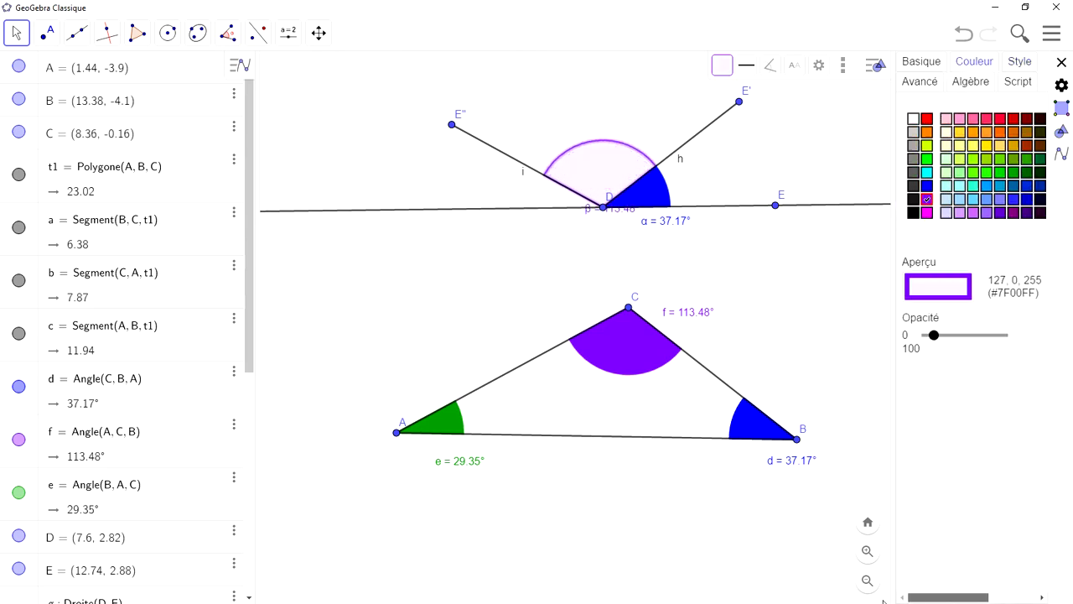
left_click_drag(934, 336, 1019, 339)
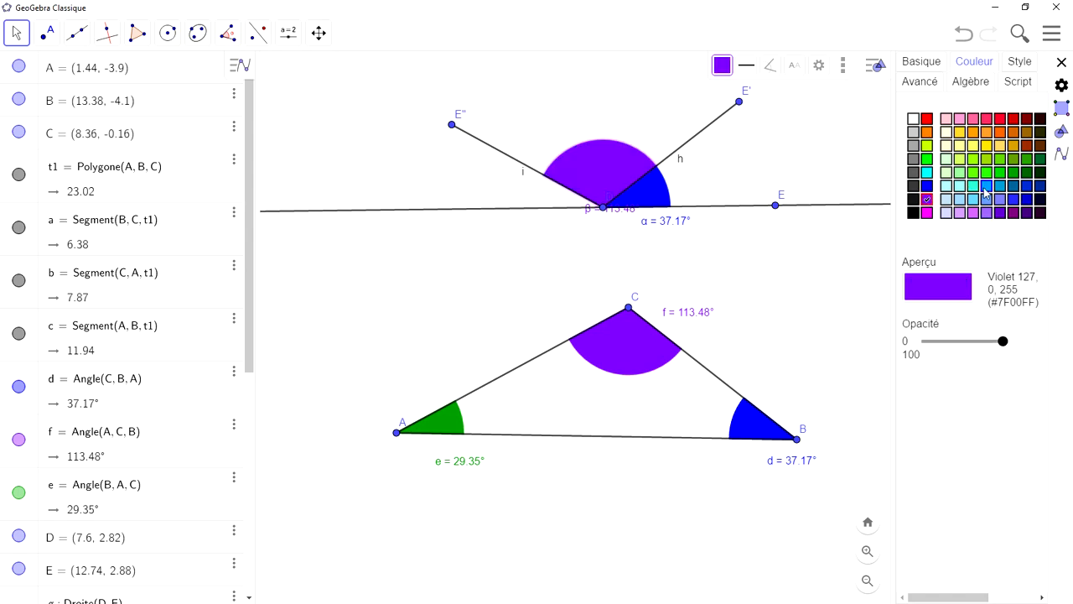
left_click(1058, 63)
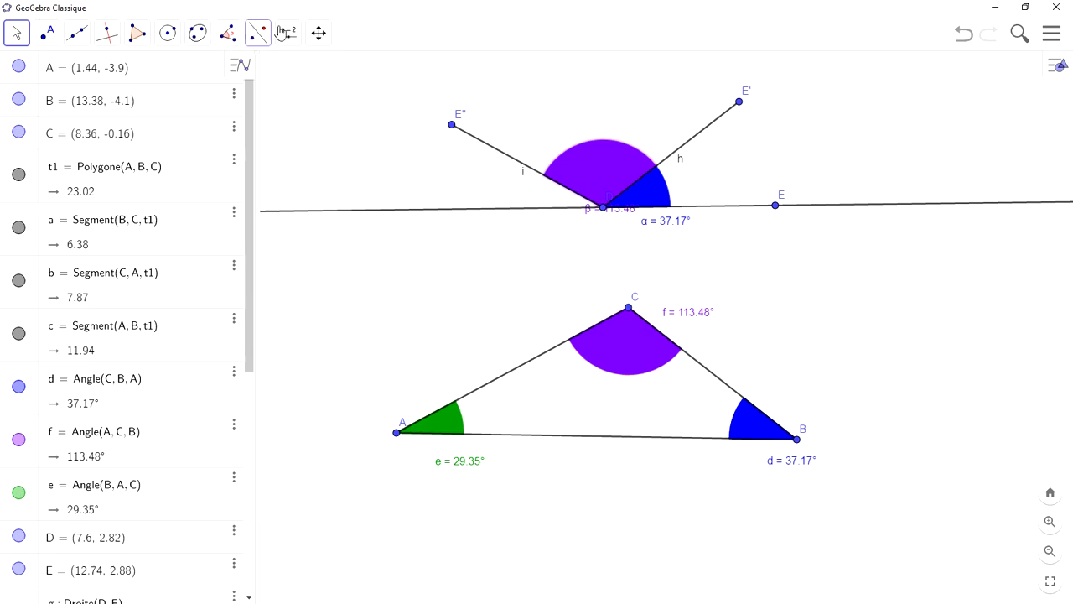
Construct an anticlockwise angle of given size e from point E'' around vertex D.
left_click(234, 36)
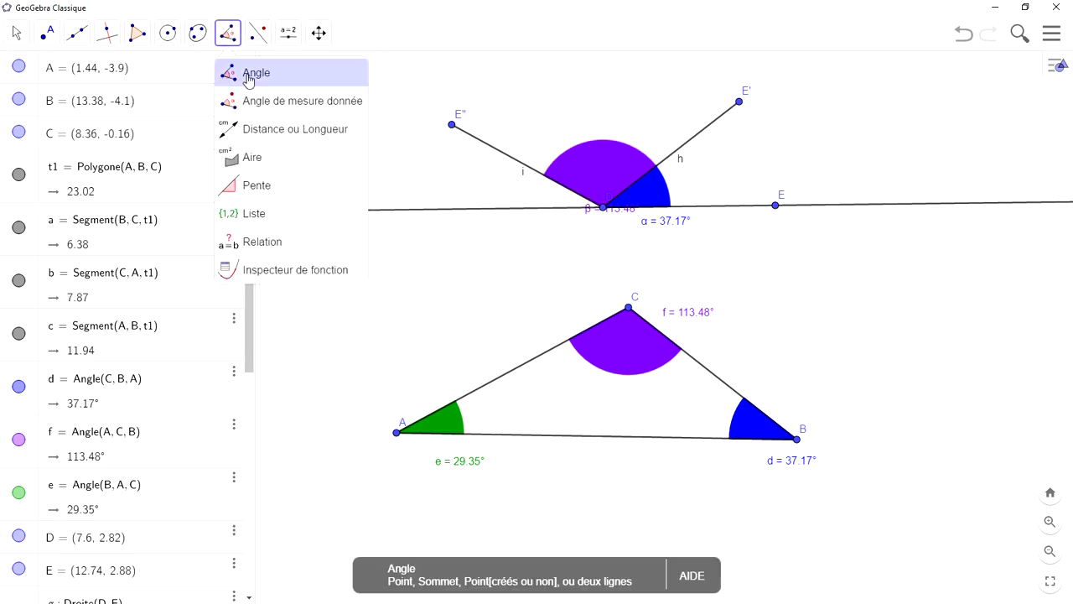
left_click(250, 104)
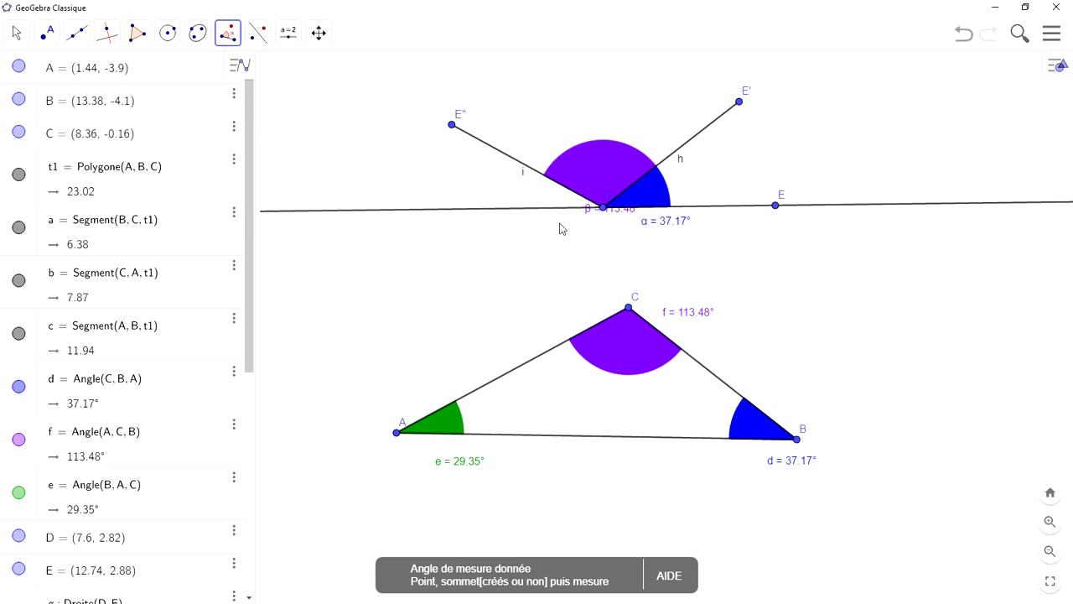
left_click(453, 125)
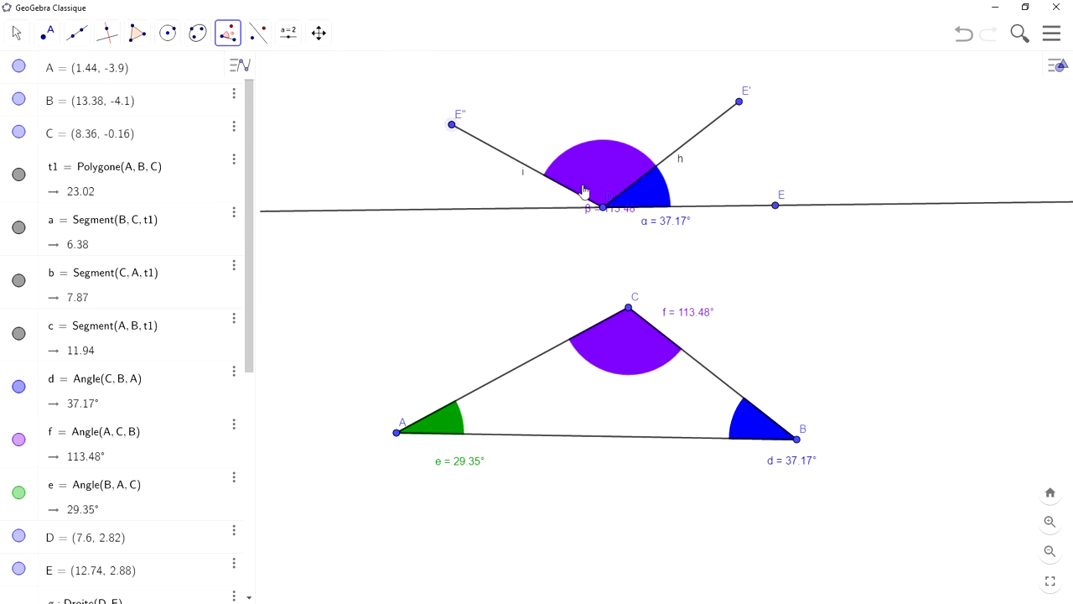
left_click(602, 208)
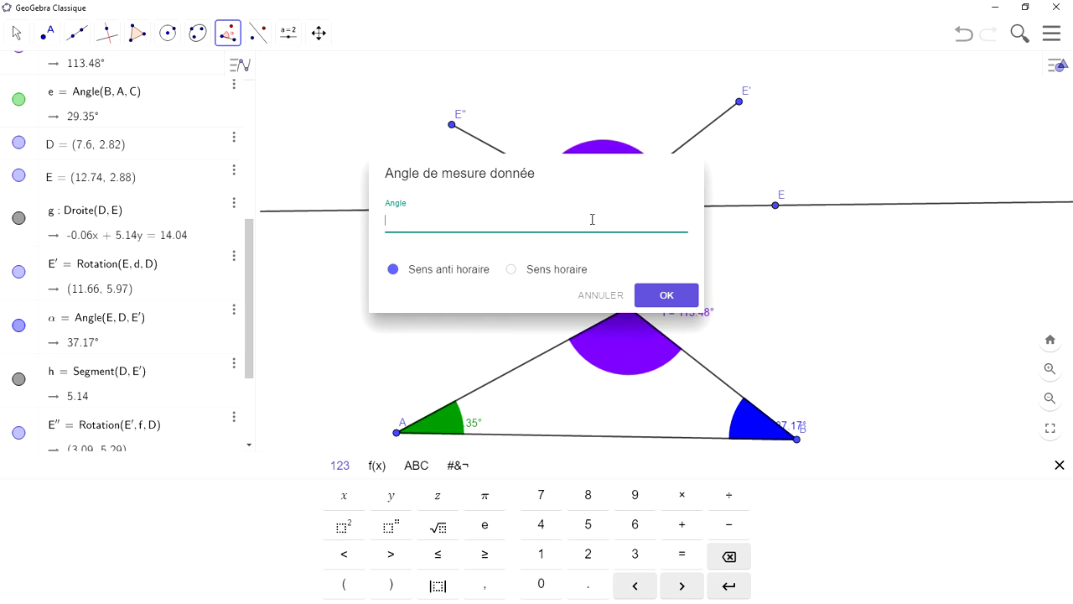
key("Return")
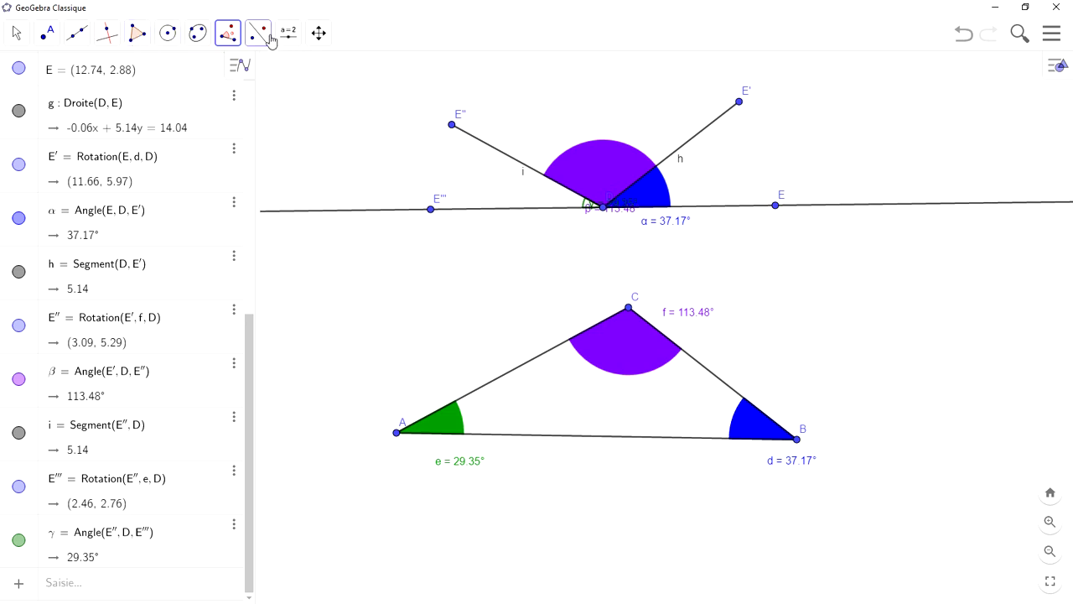
Open the properties of angle γ, set its opacity to 100 and recolour it green (0, 153, 0).
left_click(32, 74)
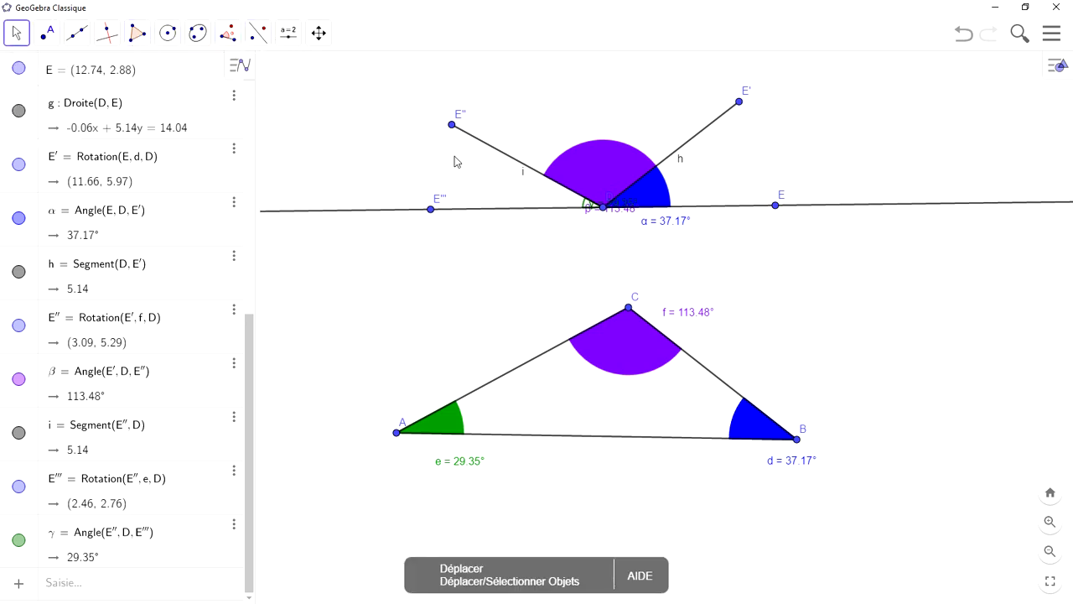
left_click(590, 209)
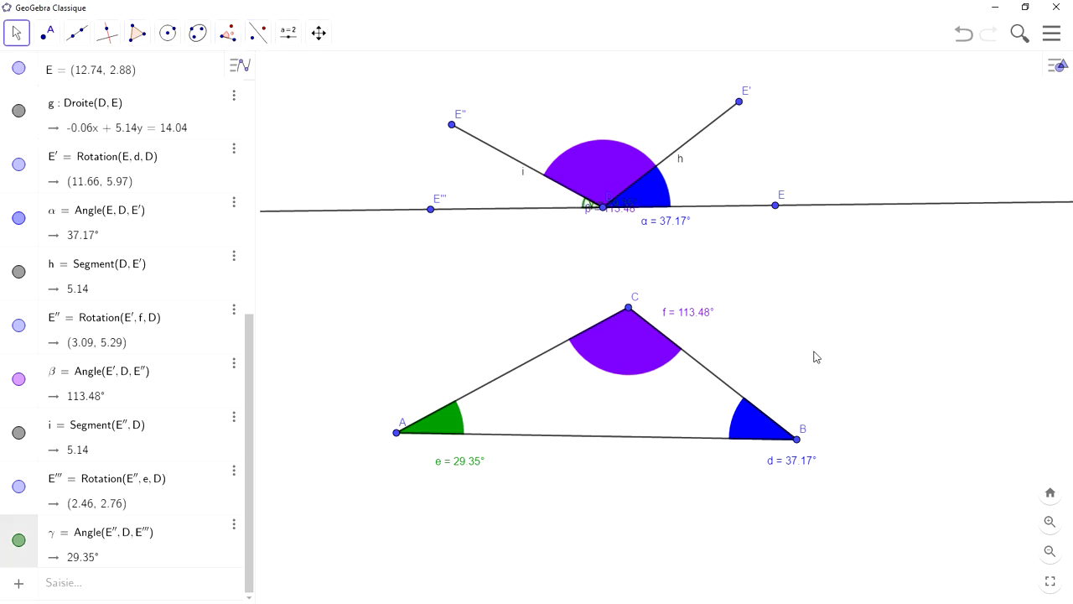
right_click(585, 208)
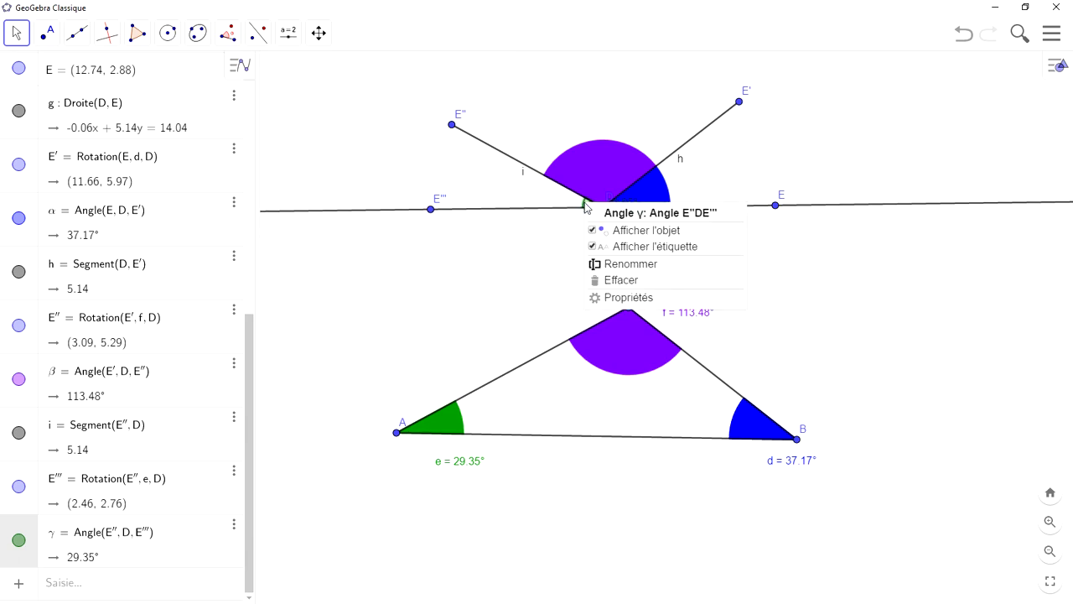
left_click(631, 298)
left_click(979, 62)
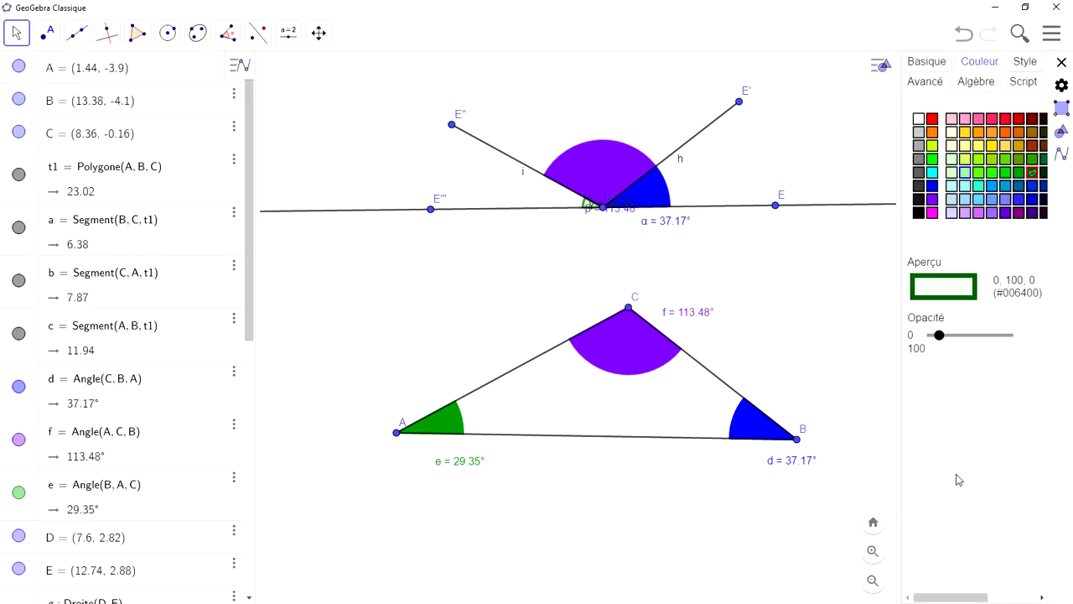
left_click_drag(941, 335, 1010, 337)
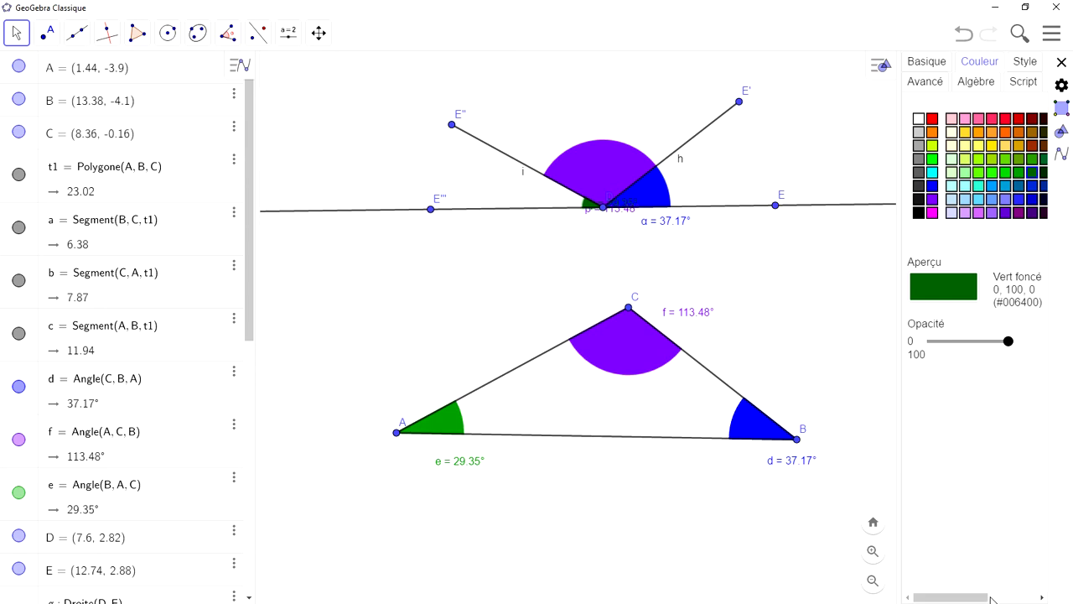
left_click_drag(994, 598, 1035, 598)
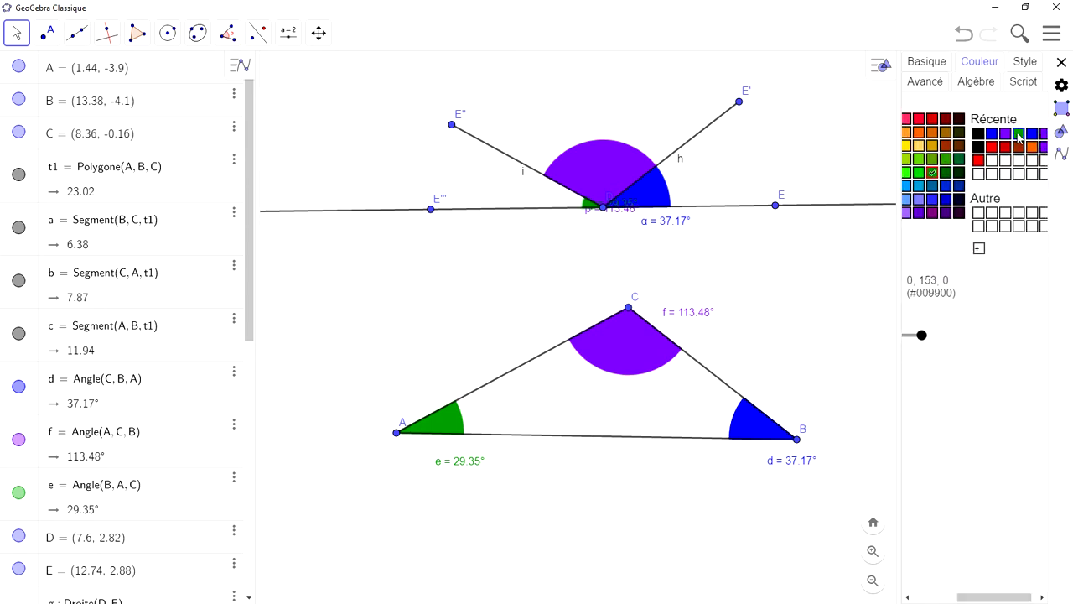
Set the size of angle γ to 100 and close its properties.
left_click(1024, 62)
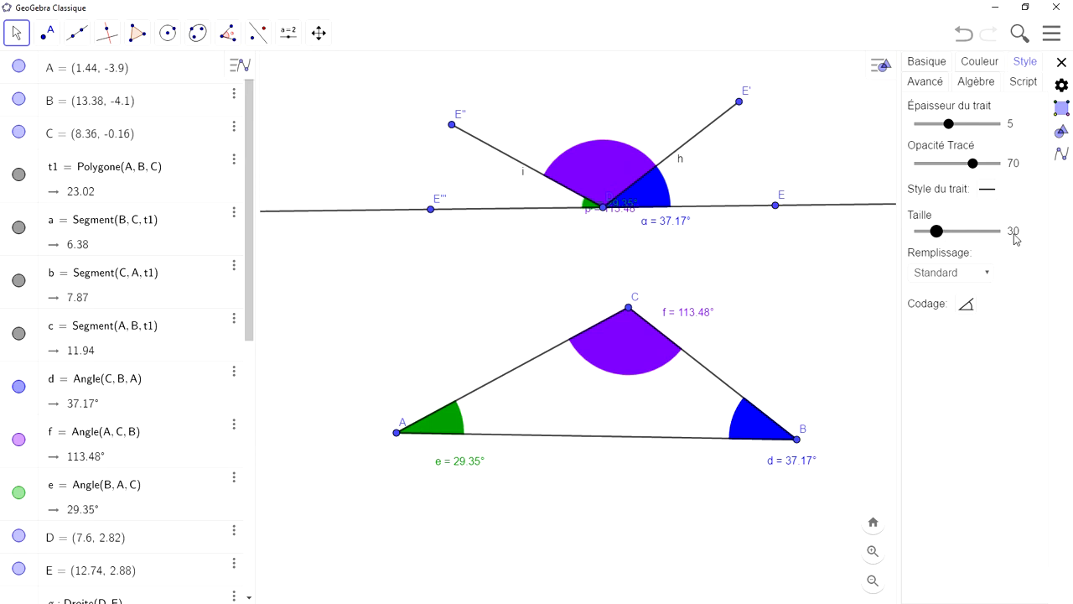
left_click_drag(937, 231, 1030, 242)
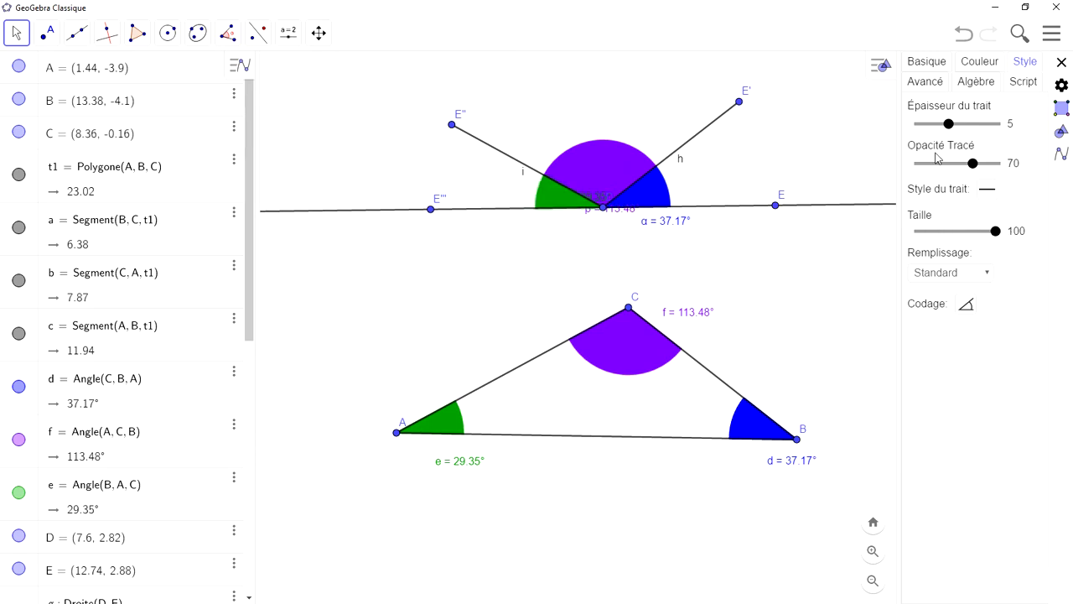
left_click(1061, 63)
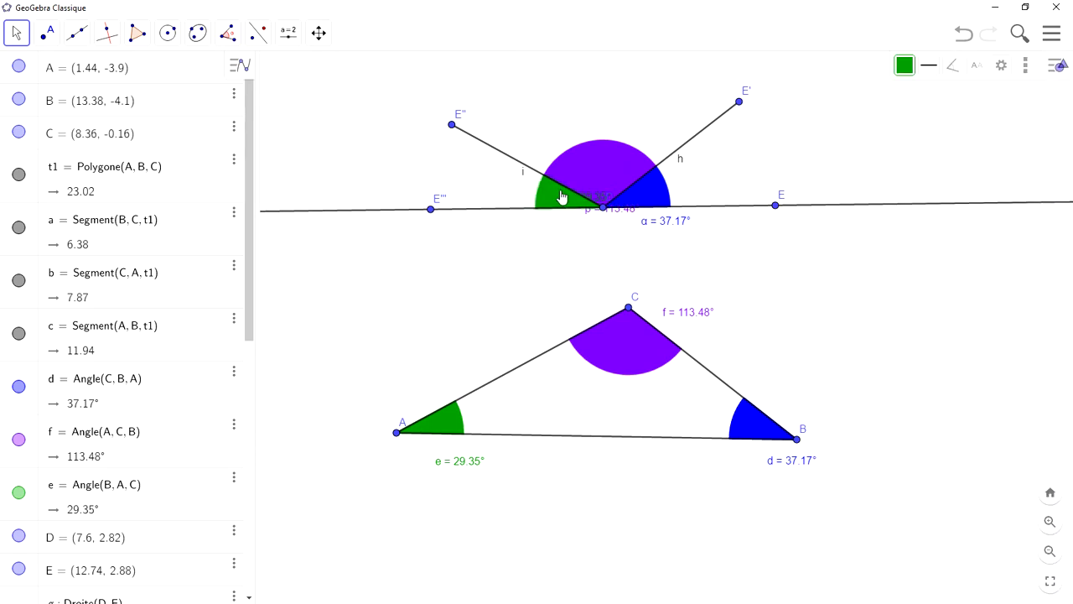
Select points D, E, E', E'', E''', A and B together and hide them, leaving out vertex C.
left_click(453, 126)
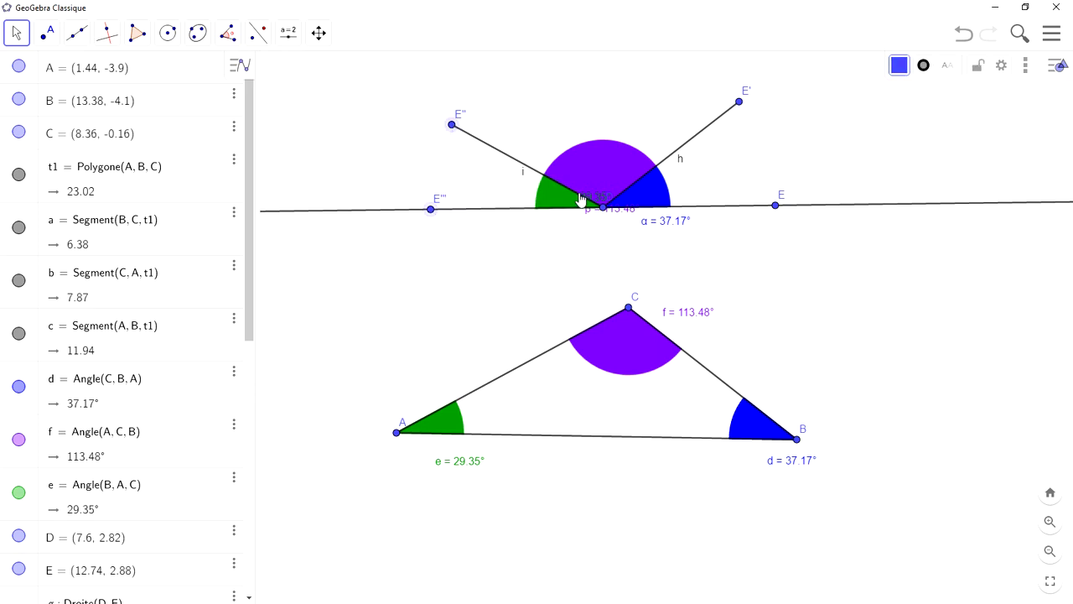
left_click(739, 101, "ctrl")
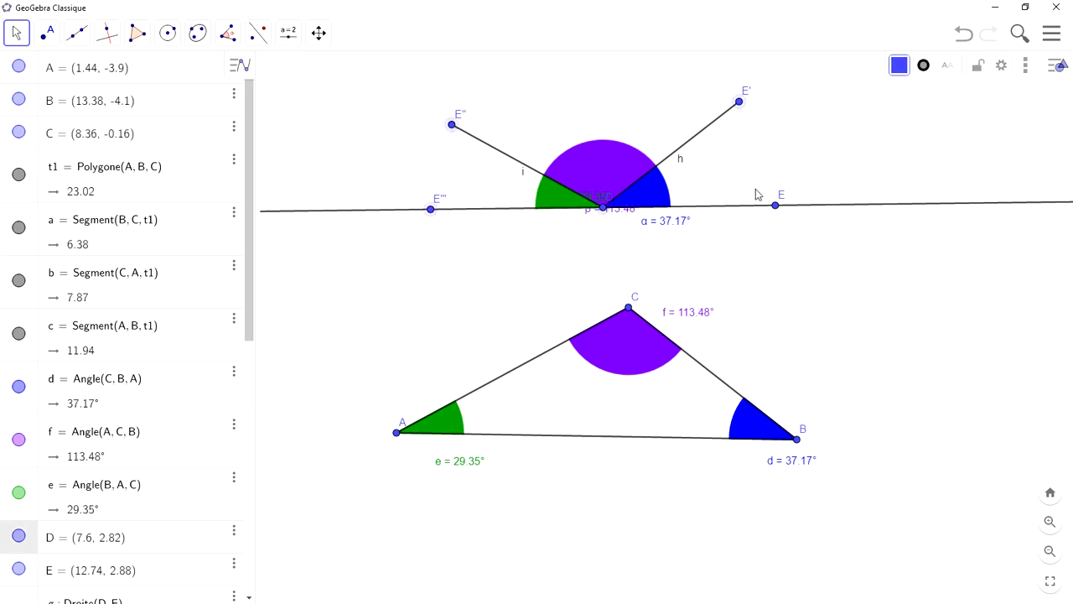
left_click(775, 208, "ctrl")
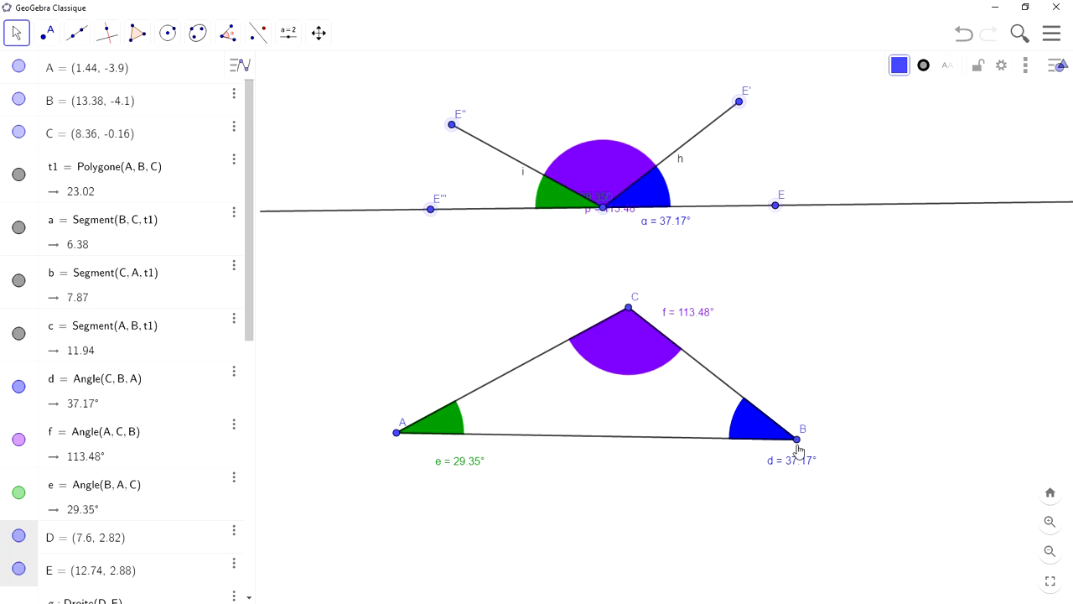
left_click(798, 444, "ctrl")
left_click(397, 435, "ctrl")
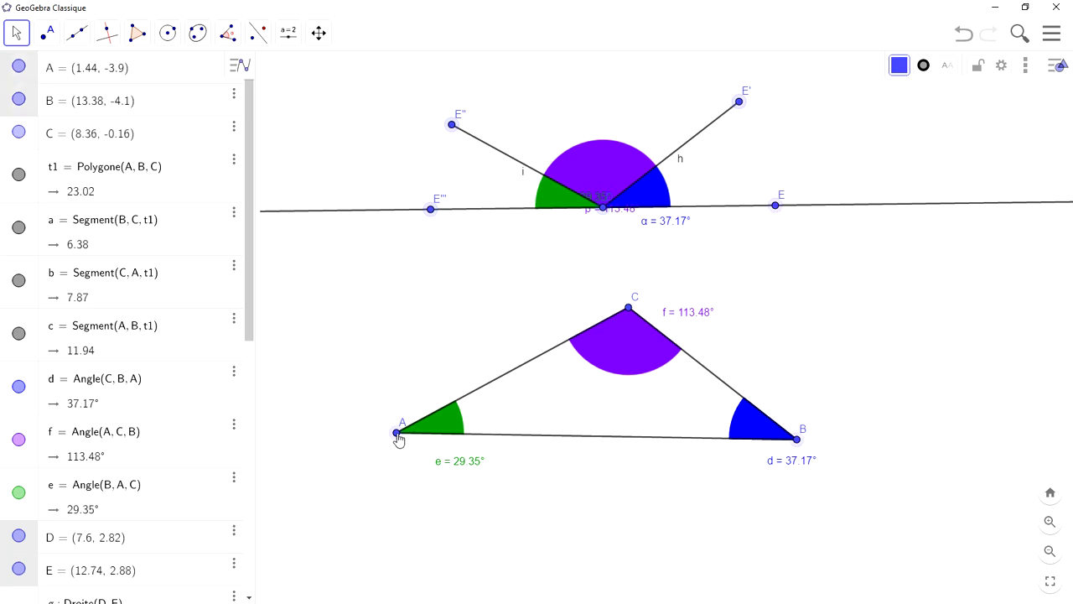
right_click(397, 435)
left_click(406, 477)
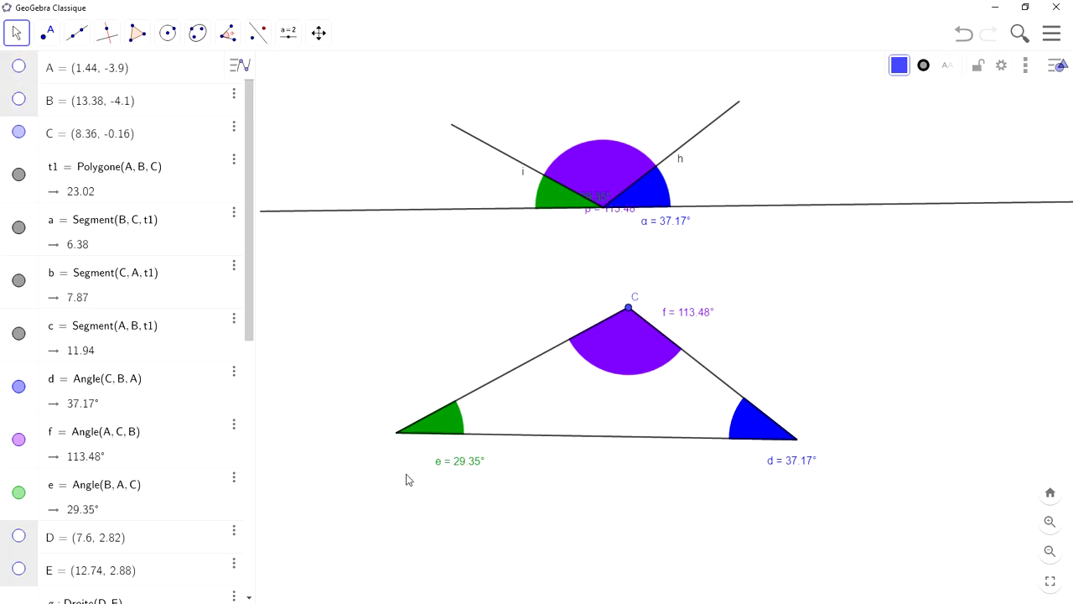
Select all six angles together with segments h and i and hide their labels.
left_click(557, 201)
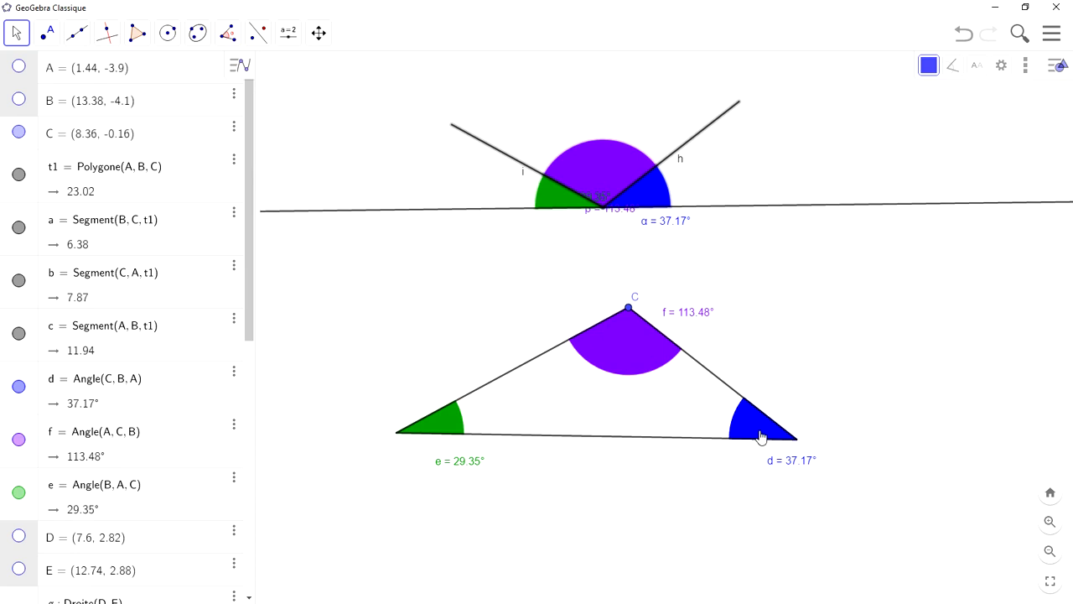
right_click(629, 361)
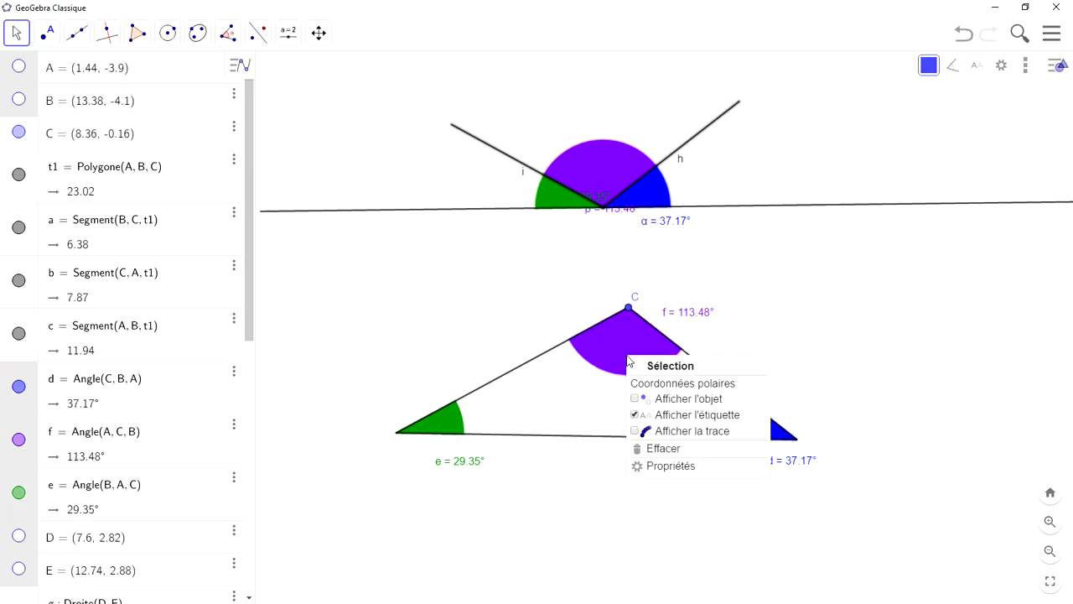
left_click(635, 417)
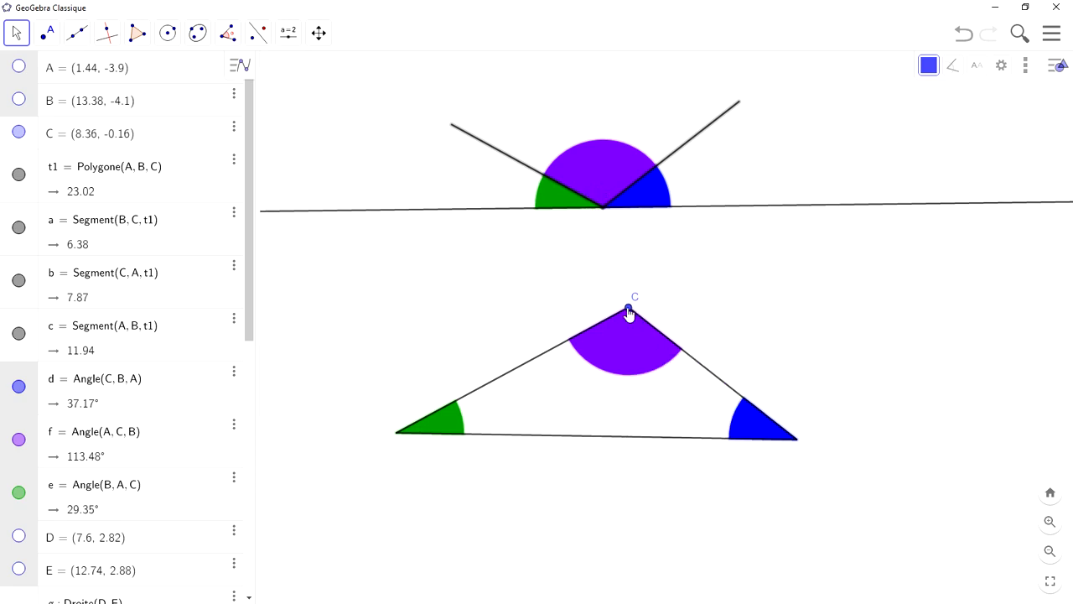
Reshape the triangle by moving vertex C by way of about (5.36, 0.8) to about (10.84, 0.46).
left_click_drag(630, 312, 527, 274)
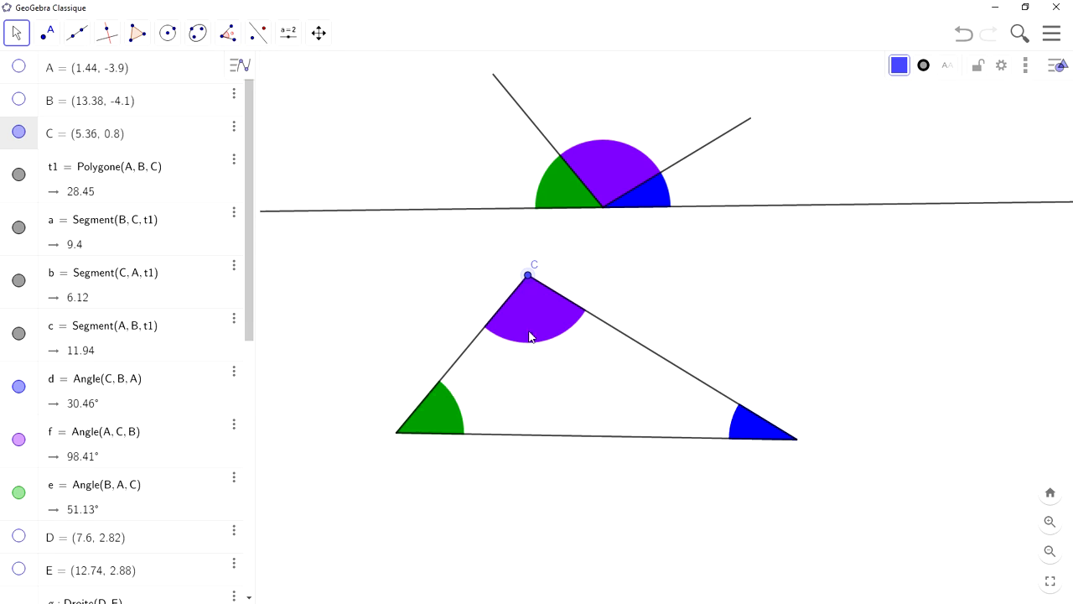
left_click_drag(527, 277, 713, 292)
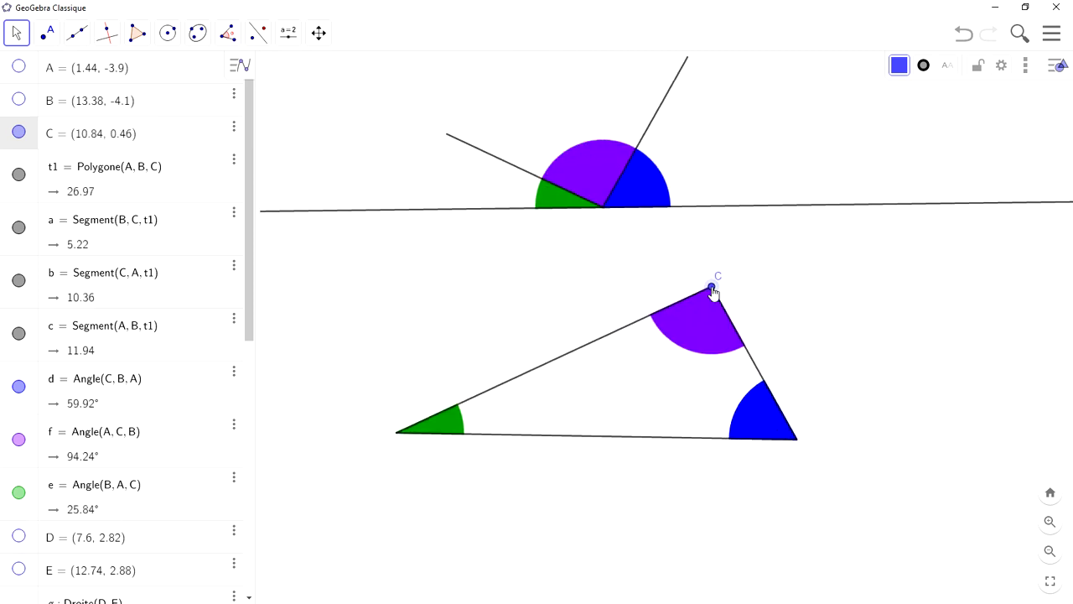
Switch to the PowerPoint presentation fin netflix and start its slide show from the first slide.
left_click(994, 9)
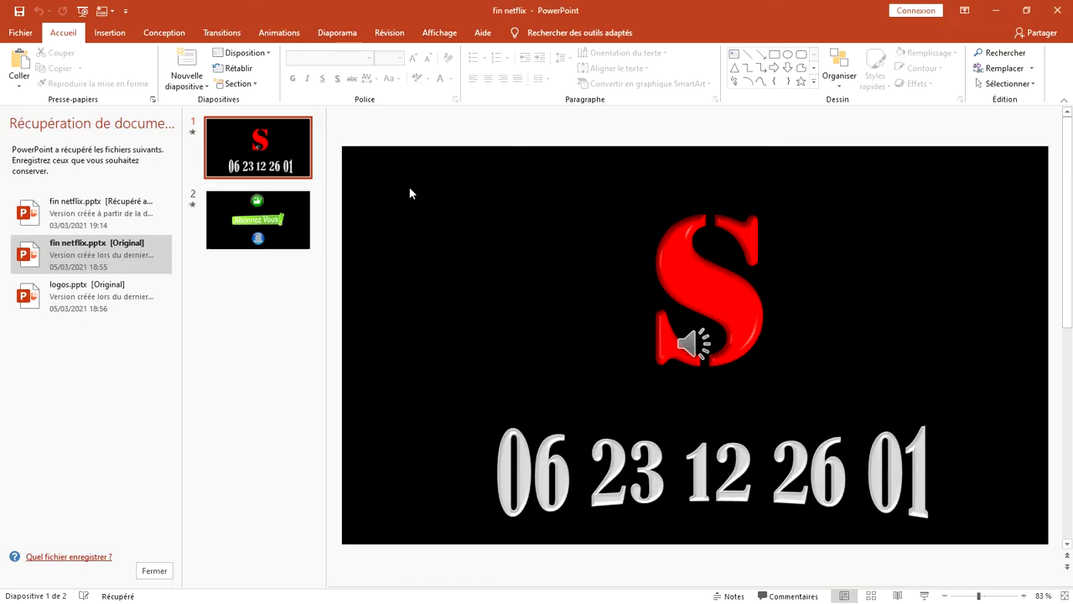
key("F5")
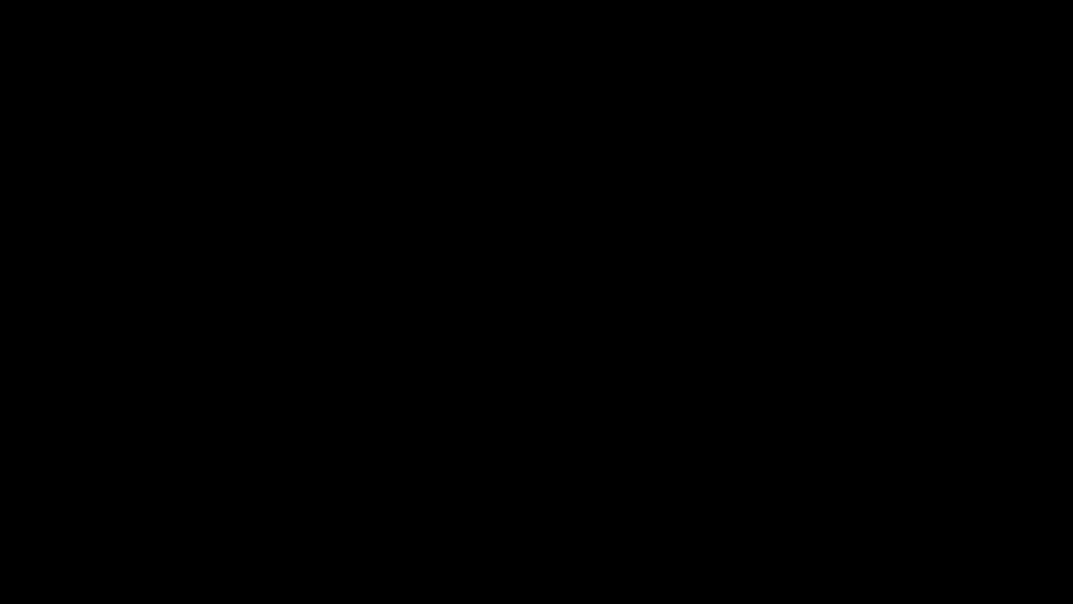